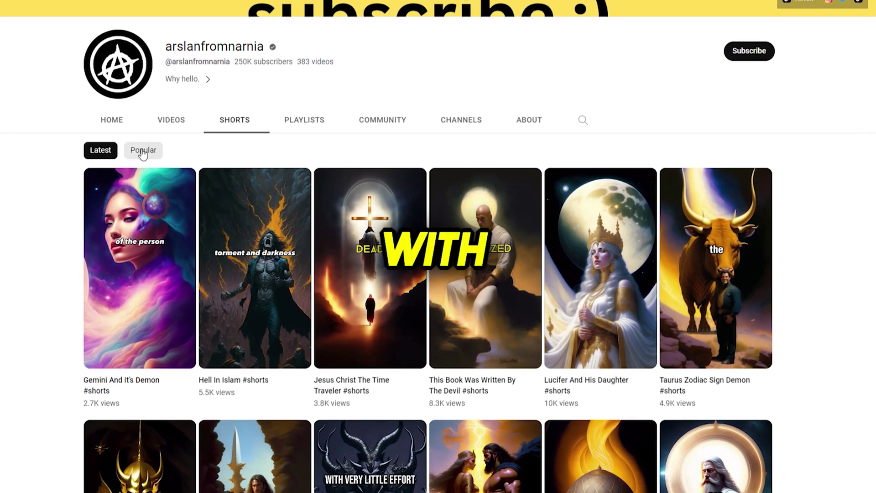
Sort the channel's Shorts by Popular and play the Kratos and Mjolnir short.
{"action": "left_click", "coordinate": [143, 151]}
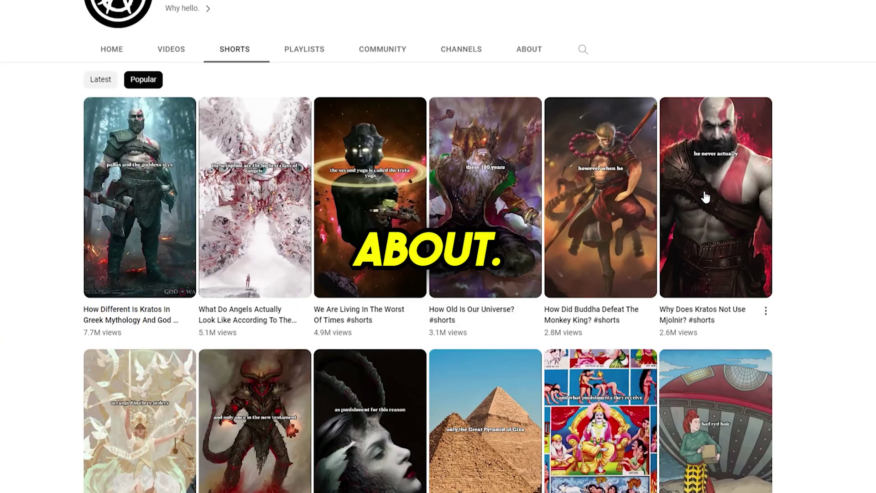
{"action": "left_click", "coordinate": [705, 197]}
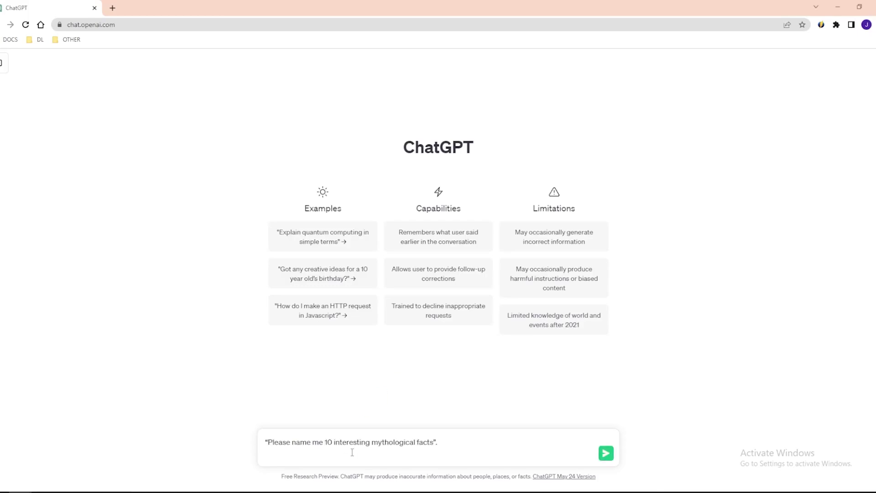
Send the 10 mythological facts prompt, then paste and send the Zeus facts prompt.
{"action": "key", "text": "Return"}
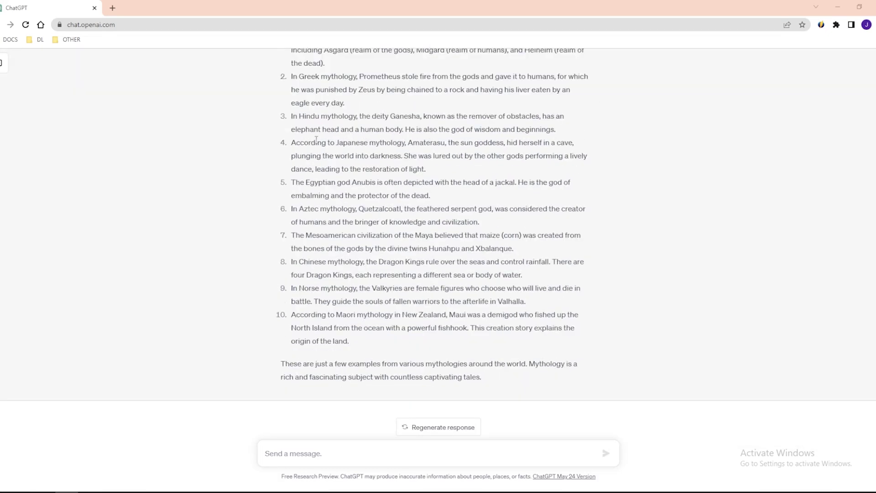
{"action": "left_click_drag", "start_coordinate": [367, 77], "coordinate": [345, 103]}
{"action": "left_click", "coordinate": [342, 451]}
{"action": "type", "text": "\"Please write 30 to 50 words of fascinating facts about Zeus in Greek mythology\"."}
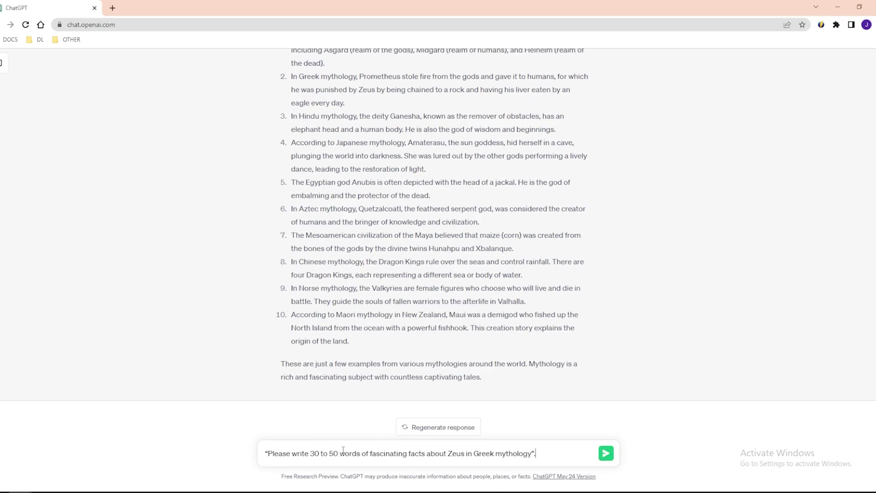
{"action": "key", "text": "Return"}
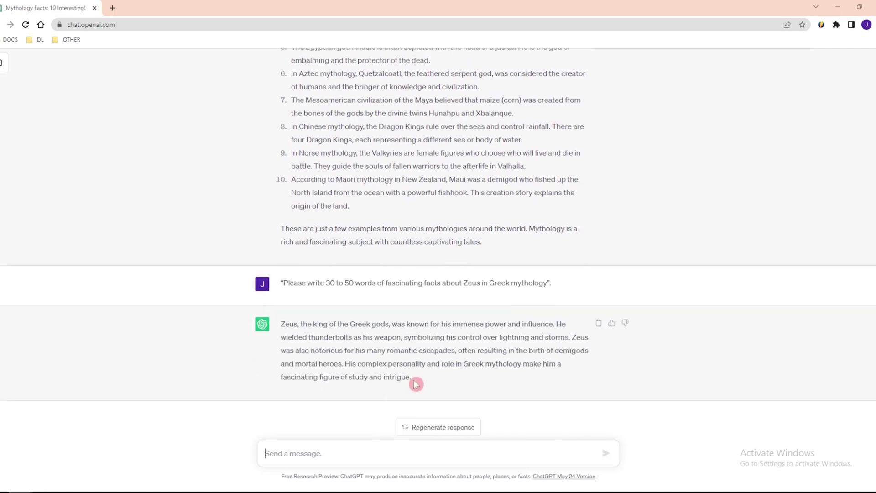
Copy the Zeus paragraph reply and send 'Thank you!' as a follow-up.
{"action": "left_click_drag", "start_coordinate": [416, 384], "coordinate": [277, 327]}
{"action": "left_click", "coordinate": [331, 449]}
{"action": "type", "text": "Thank you"}
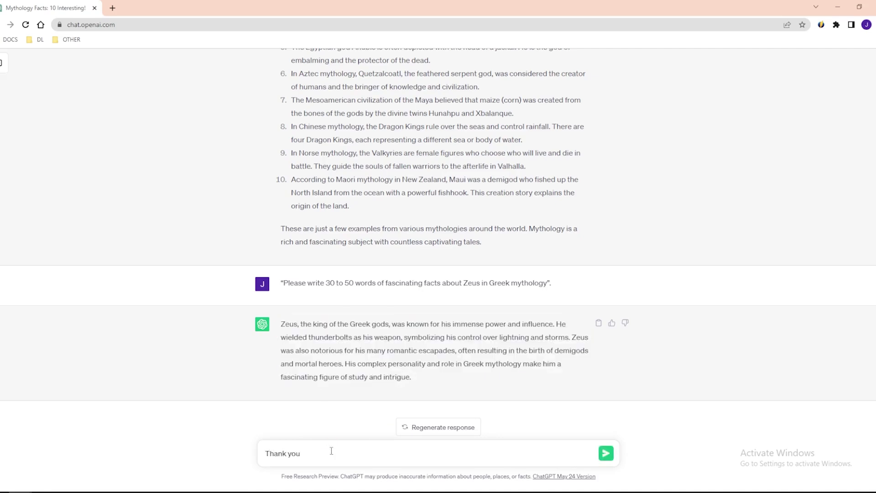
{"action": "type", "text": "!"}
{"action": "key", "text": "Return"}
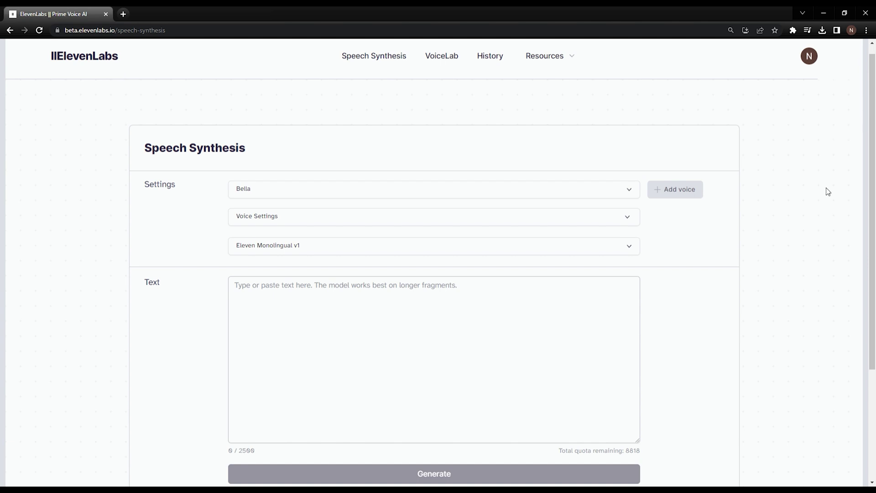
Change the voice from Bella to premade/Josh, briefly checking its Voice Settings.
{"action": "left_click", "coordinate": [632, 193]}
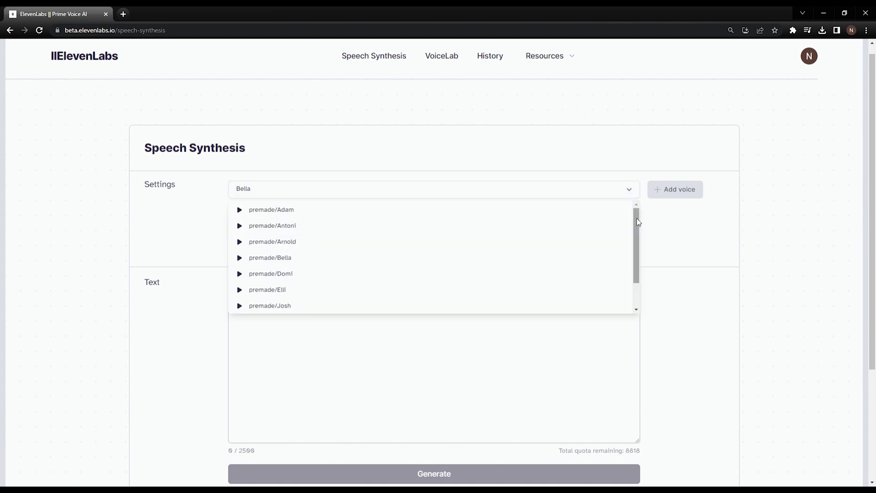
{"action": "left_click_drag", "start_coordinate": [637, 221], "coordinate": [637, 229]}
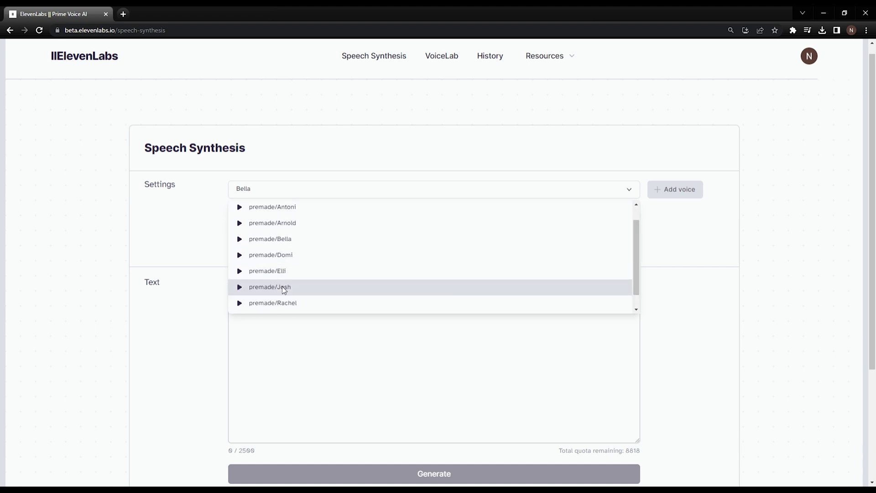
{"action": "left_click", "coordinate": [282, 286]}
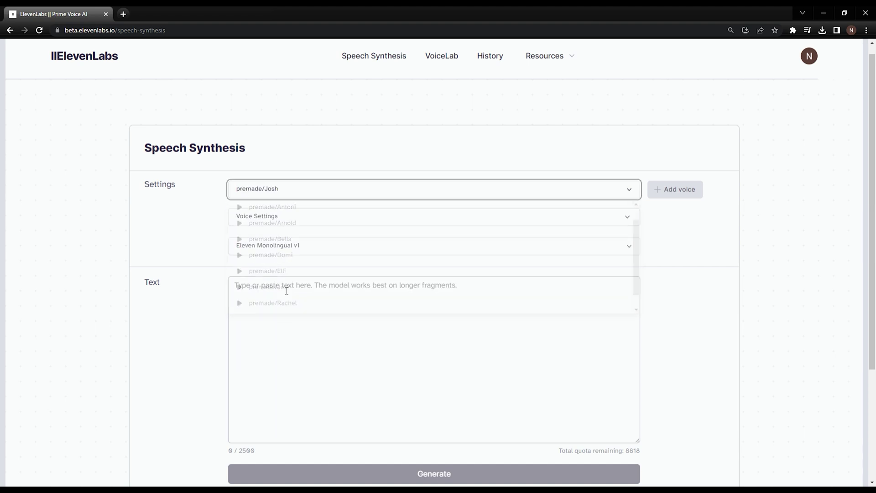
{"action": "left_click", "coordinate": [628, 217]}
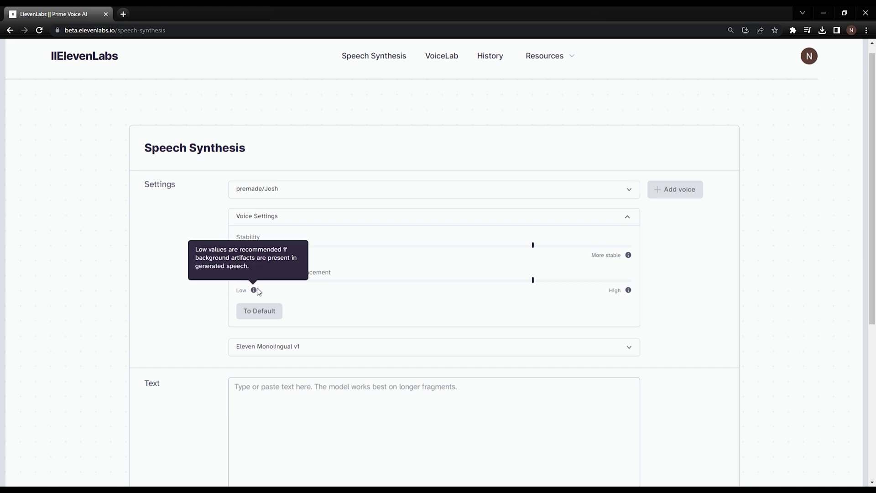
{"action": "left_click", "coordinate": [629, 218]}
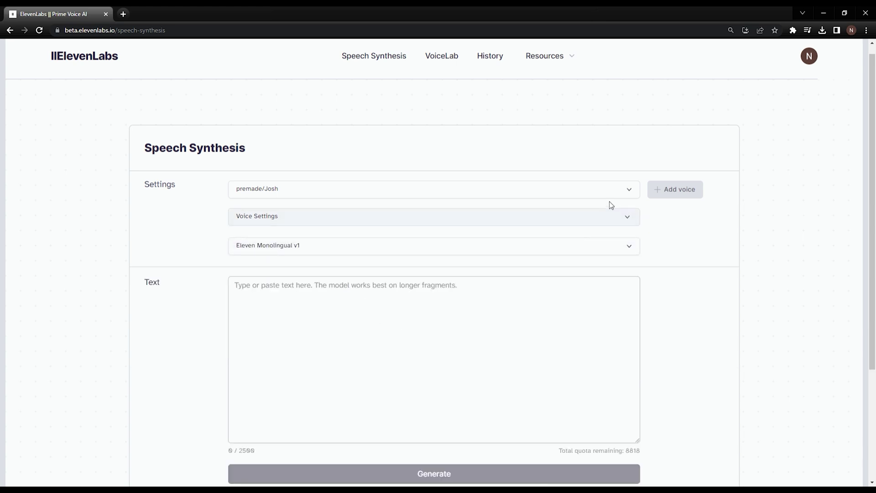
{"action": "left_click", "coordinate": [629, 190]}
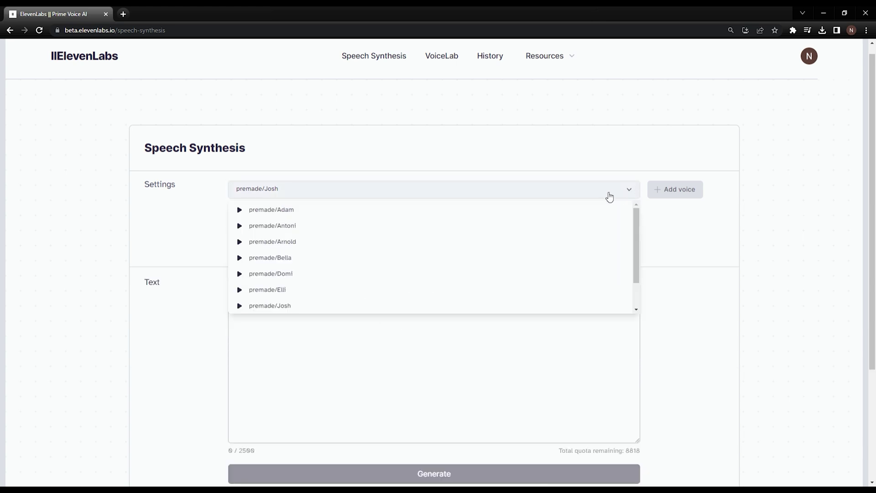
Keep Josh, paste the Zeus paragraph into the Text box and generate the narration.
{"action": "left_click", "coordinate": [633, 192]}
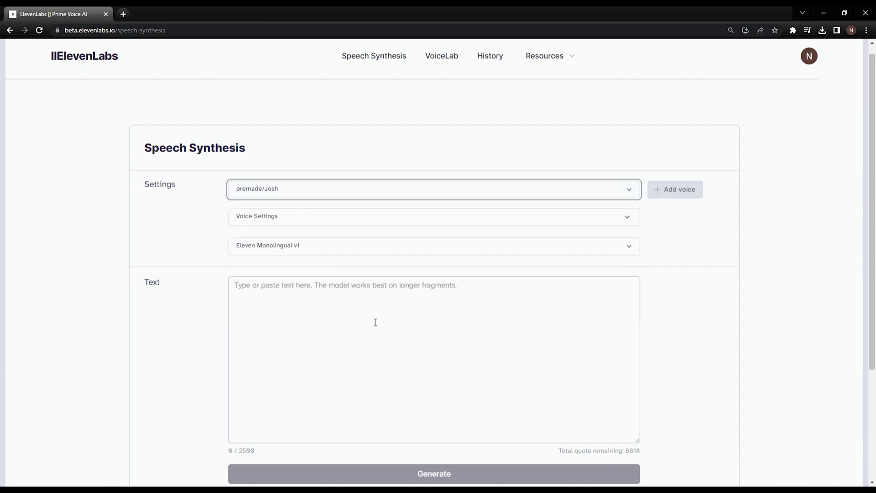
{"action": "left_click", "coordinate": [324, 297]}
{"action": "type", "text": "Zeus, the king of the Greek gods, was known for his immense power and influence. He wielded thunderbolts as his weapons, symbolizing his control over lightning and storms. Zeus was also notorious for his many romantic escapades, often resulting in the birth of demigods and mortal heroes. His complex, personality and role in Greek mythology make him a fascinating figure of study and intrigue."}
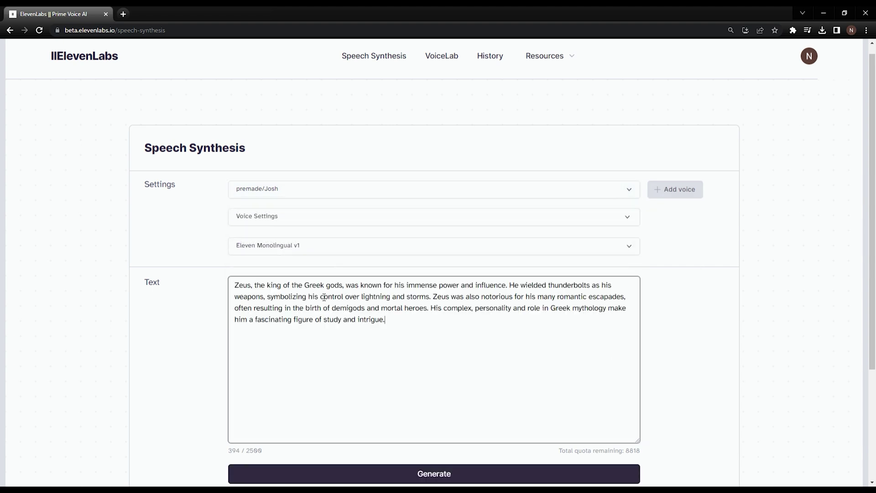
{"action": "left_click", "coordinate": [439, 475]}
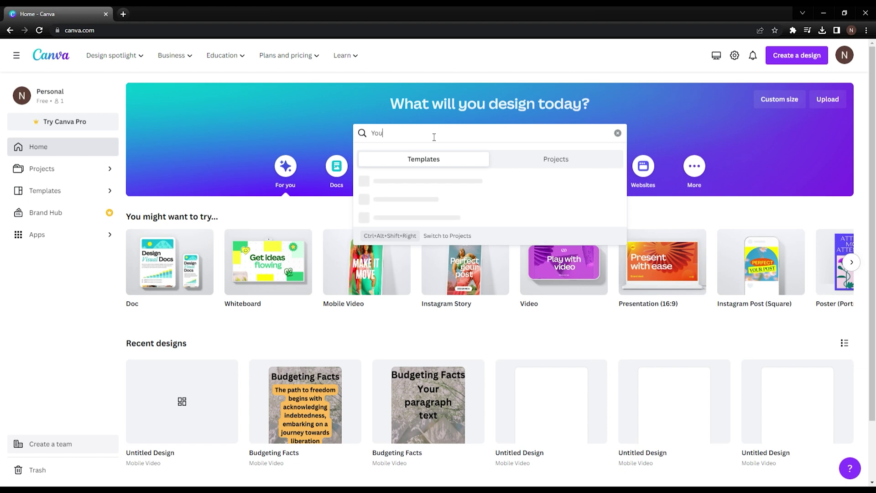
Create a blank YouTube Shorts design and add the uploaded ElevenLabs voiceover to its timeline.
{"action": "key", "text": "Return"}
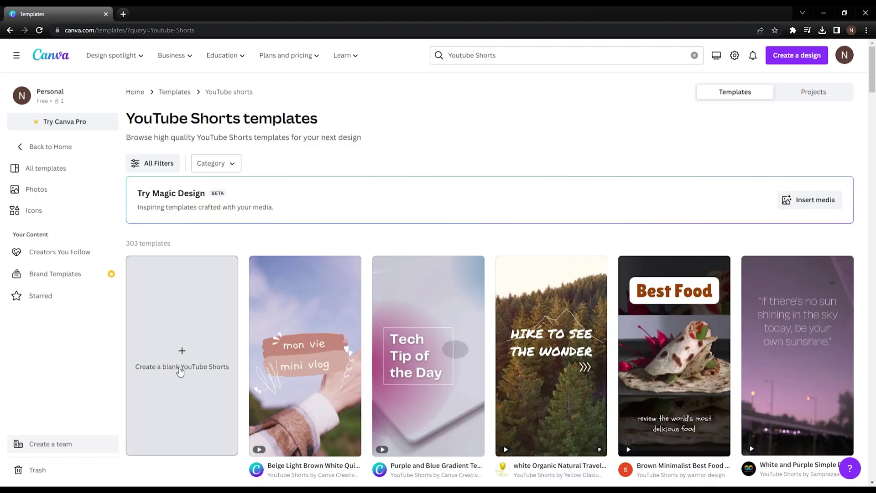
{"action": "left_click", "coordinate": [180, 361]}
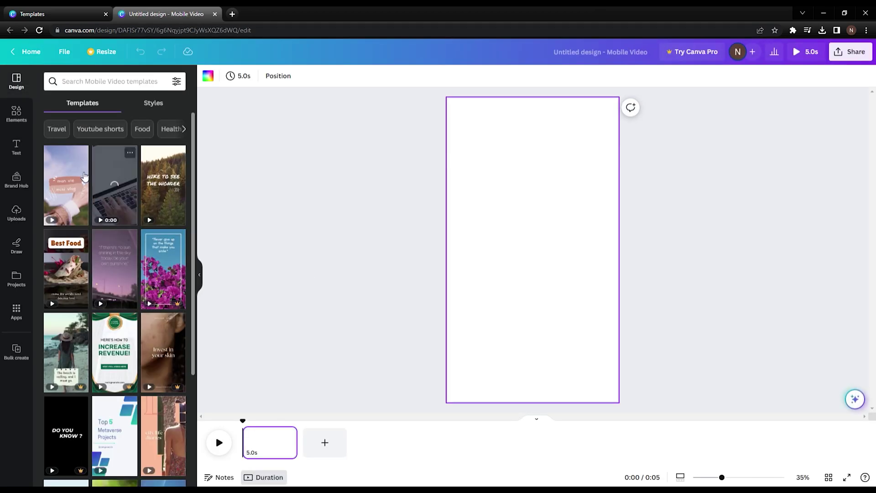
{"action": "left_click", "coordinate": [17, 212]}
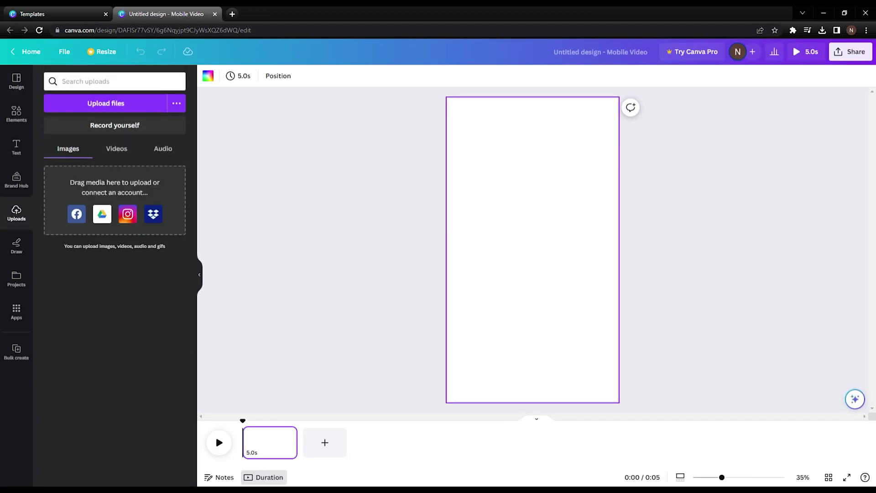
{"action": "left_click_drag", "start_coordinate": [114, 200], "coordinate": [117, 278]}
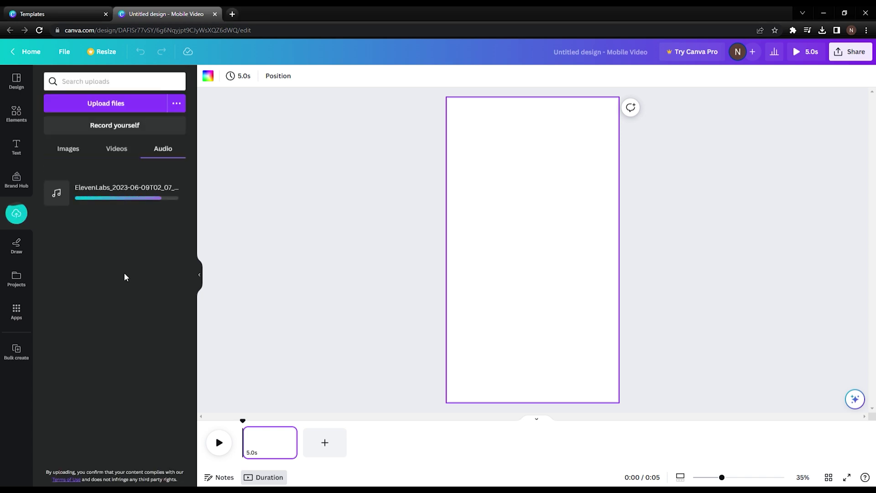
{"action": "left_click_drag", "start_coordinate": [91, 193], "coordinate": [272, 455]}
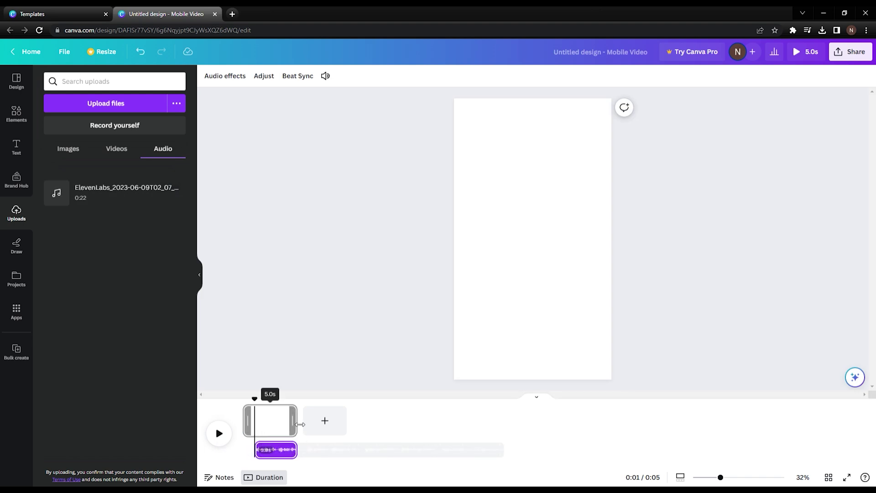
Trim the page to 22.8s to match the voiceover, nudging the audio earlier.
{"action": "left_click_drag", "start_coordinate": [293, 420], "coordinate": [509, 429]}
{"action": "left_click_drag", "start_coordinate": [286, 454], "coordinate": [279, 457]}
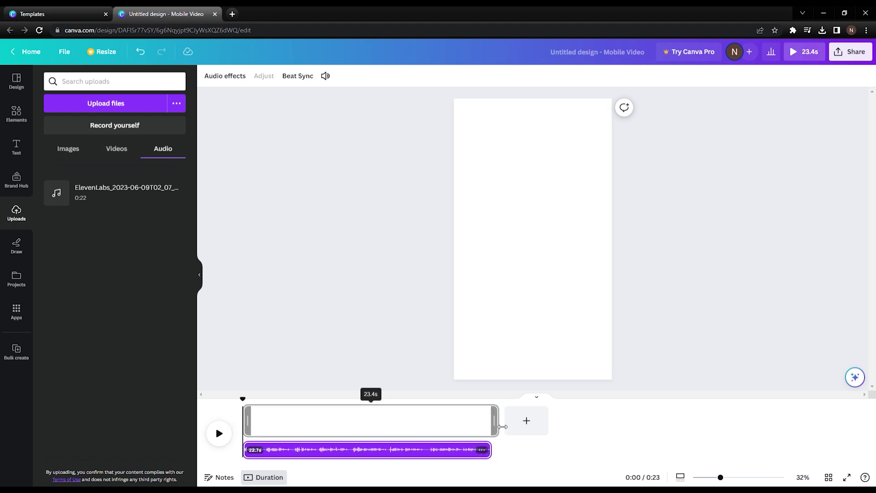
{"action": "left_click", "coordinate": [496, 428]}
{"action": "left_click_drag", "start_coordinate": [497, 429], "coordinate": [497, 430]}
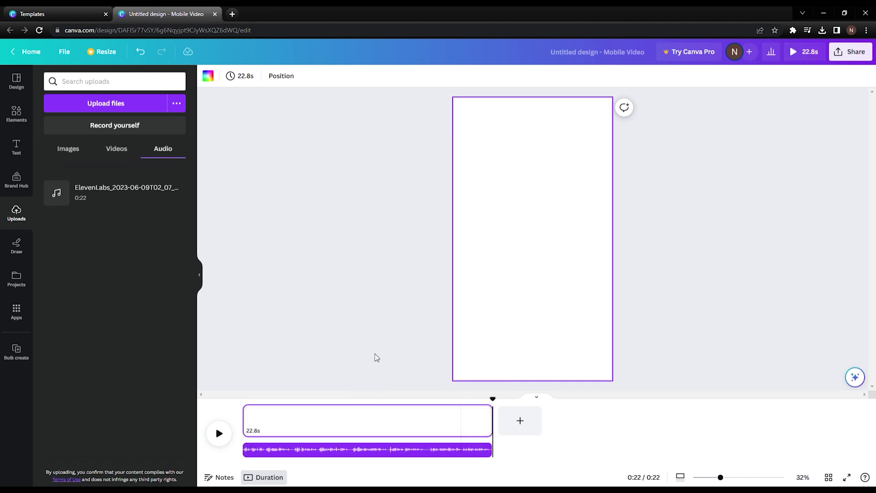
{"action": "left_click", "coordinate": [362, 338]}
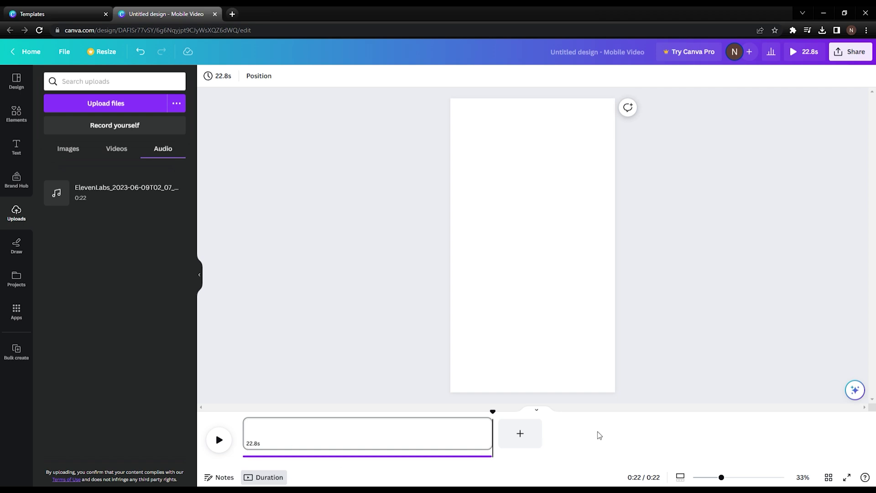
Search Adobe Stock for 'Zeus' images.
{"action": "left_click", "coordinate": [446, 455]}
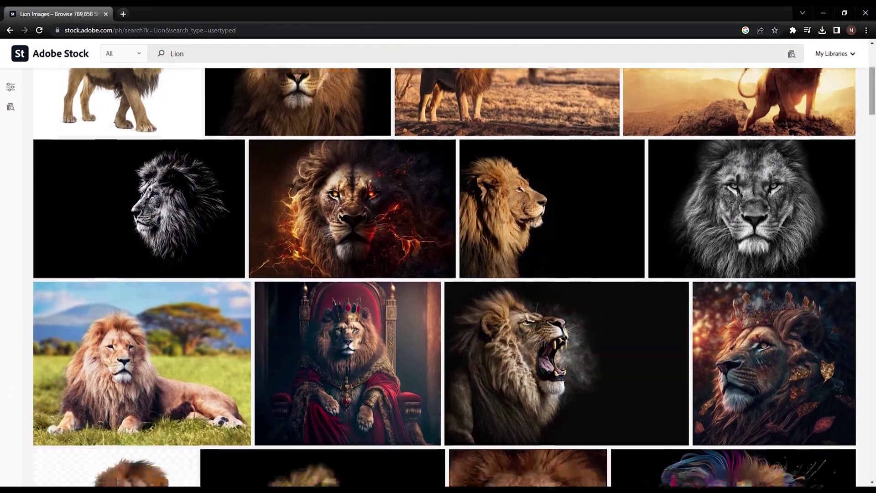
{"action": "scroll", "coordinate": [438, 273], "scroll_direction": "down", "scroll_amount": 5}
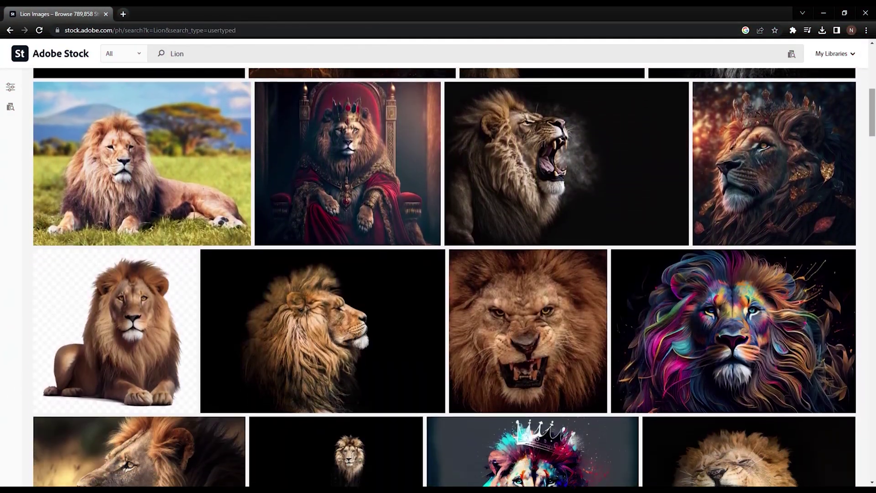
{"action": "scroll", "coordinate": [438, 274], "scroll_direction": "down", "scroll_amount": 3}
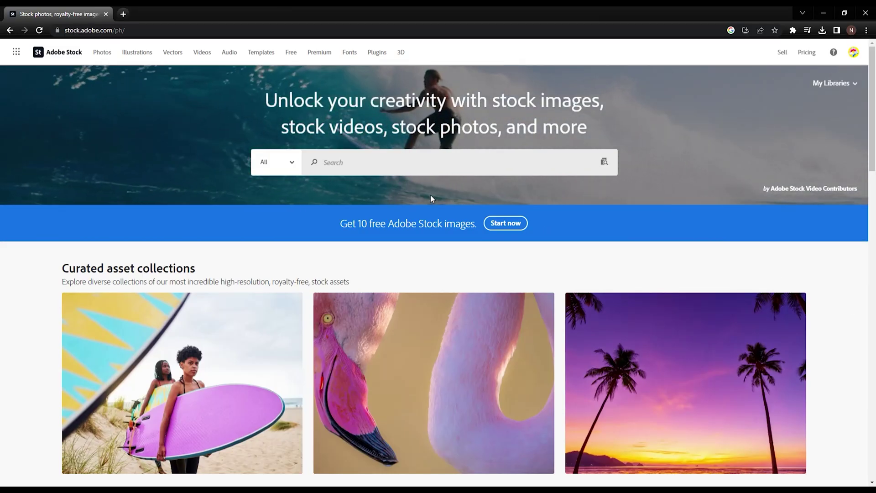
{"action": "left_click", "coordinate": [415, 162]}
{"action": "type", "text": "Zeus"}
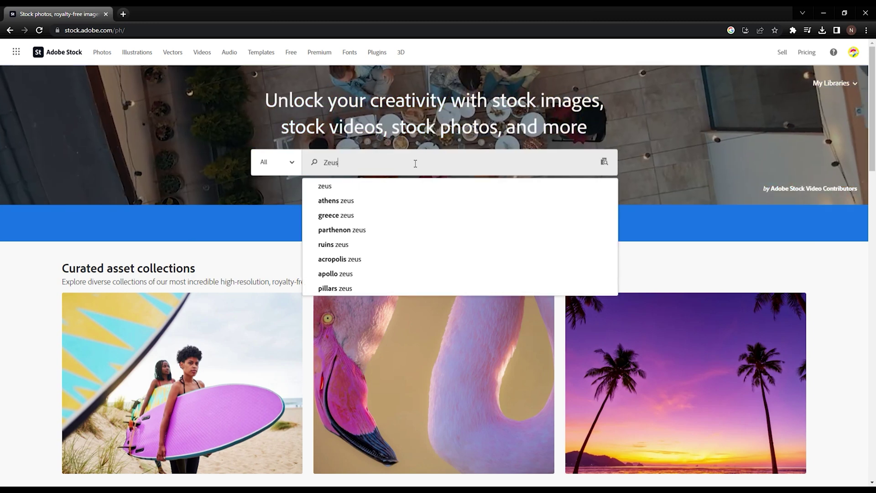
{"action": "key", "text": "Return"}
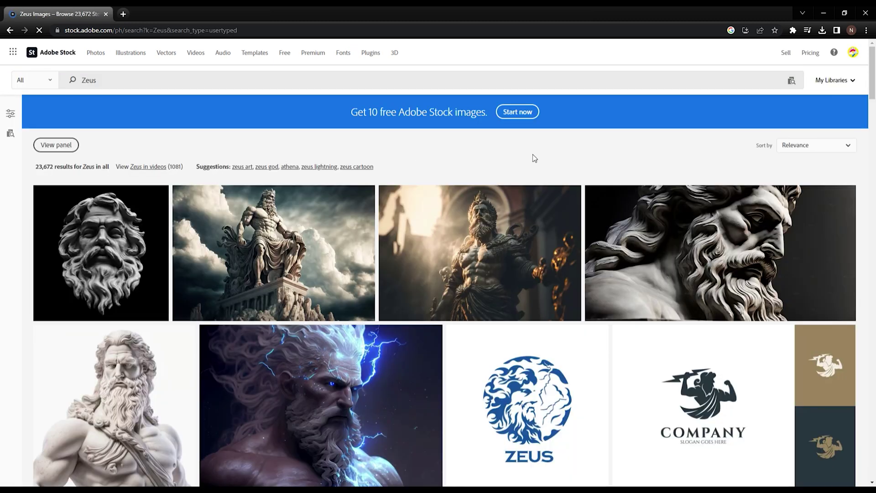
{"action": "scroll", "coordinate": [565, 162], "scroll_direction": "down", "scroll_amount": 4}
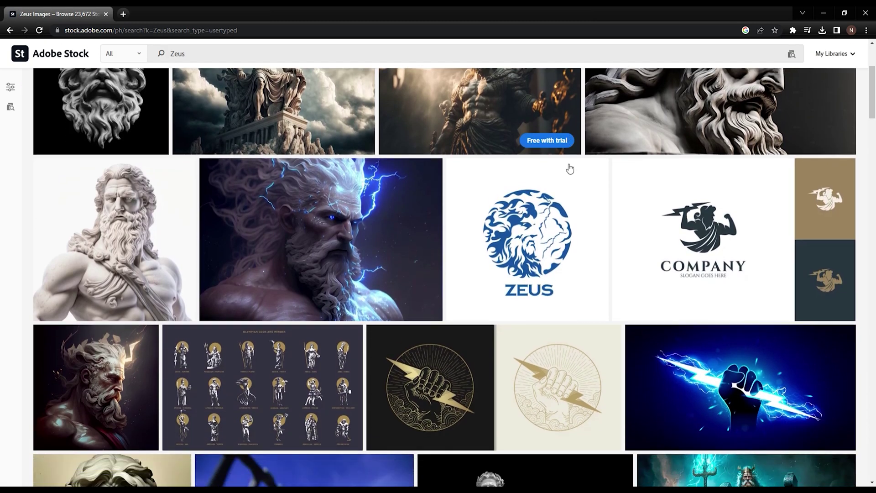
{"action": "scroll", "coordinate": [570, 174], "scroll_direction": "down", "scroll_amount": 5}
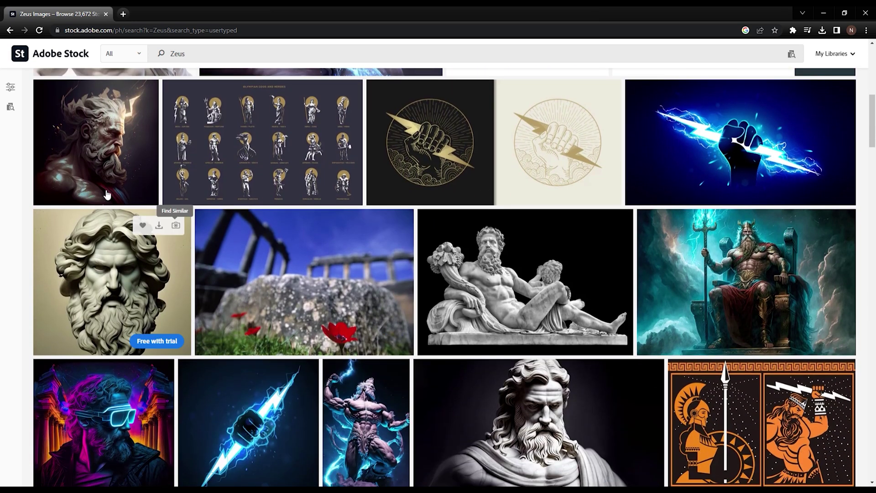
Filter the Zeus results to Vertical orientation and browse the 3,969 matches.
{"action": "left_click", "coordinate": [11, 87]}
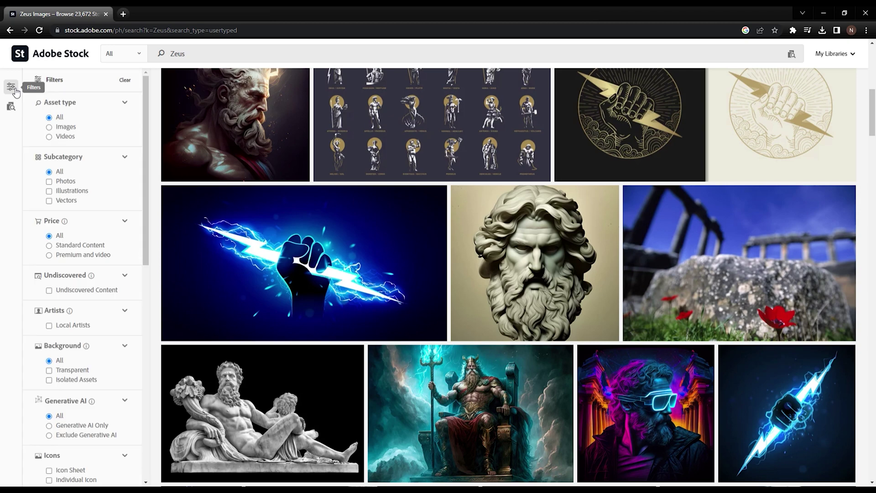
{"action": "scroll", "coordinate": [80, 220], "scroll_direction": "down", "scroll_amount": 1}
{"action": "scroll", "coordinate": [79, 220], "scroll_direction": "down", "scroll_amount": 4}
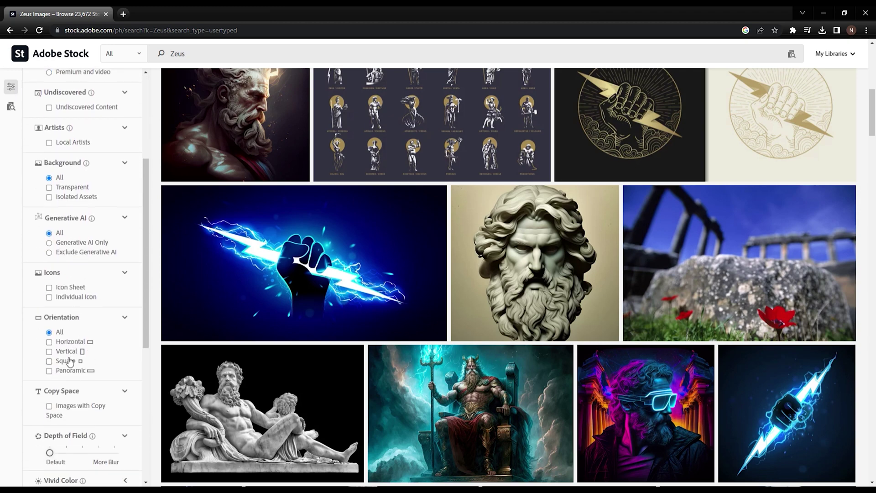
{"action": "left_click", "coordinate": [58, 351]}
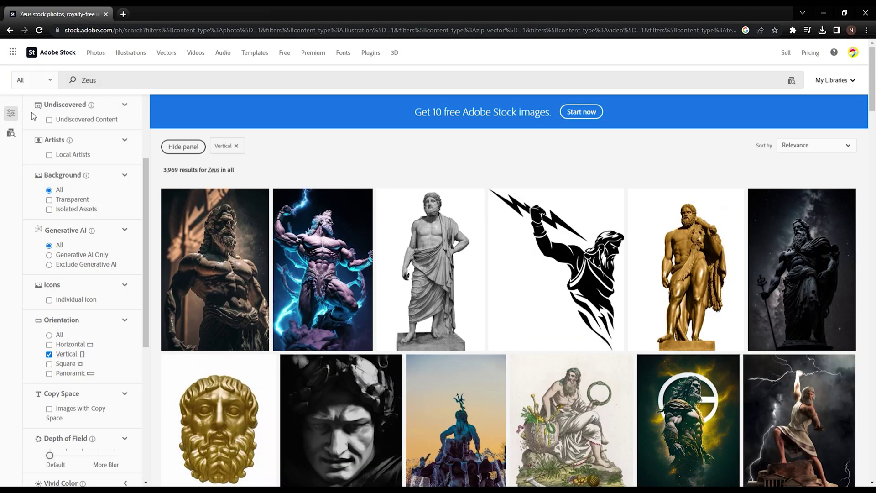
{"action": "left_click", "coordinate": [10, 112]}
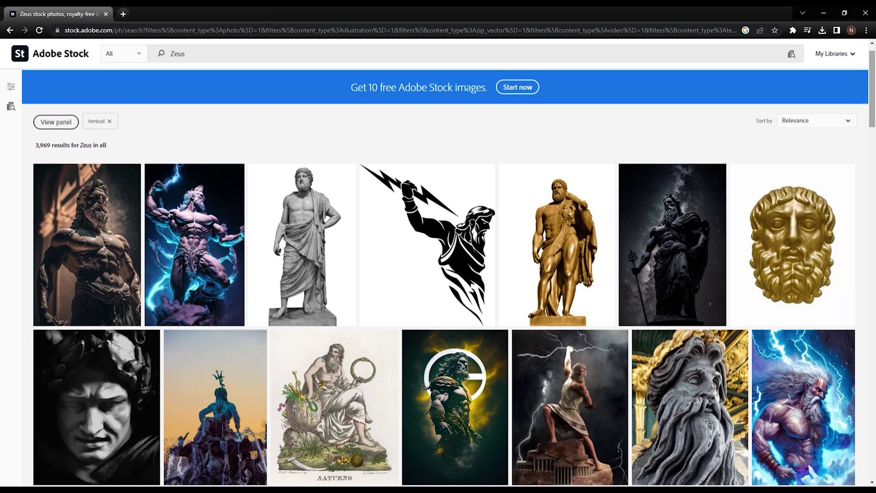
{"action": "left_click_drag", "start_coordinate": [873, 75], "coordinate": [874, 111]}
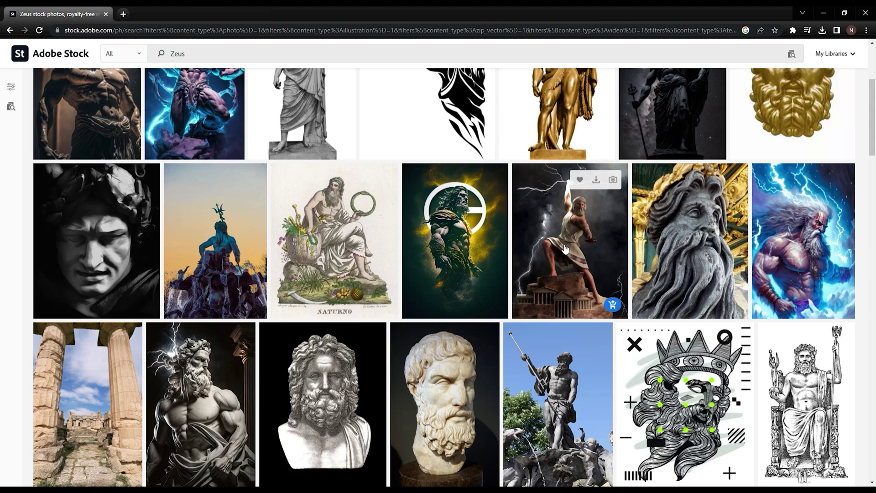
{"action": "scroll", "coordinate": [565, 249], "scroll_direction": "down", "scroll_amount": 3}
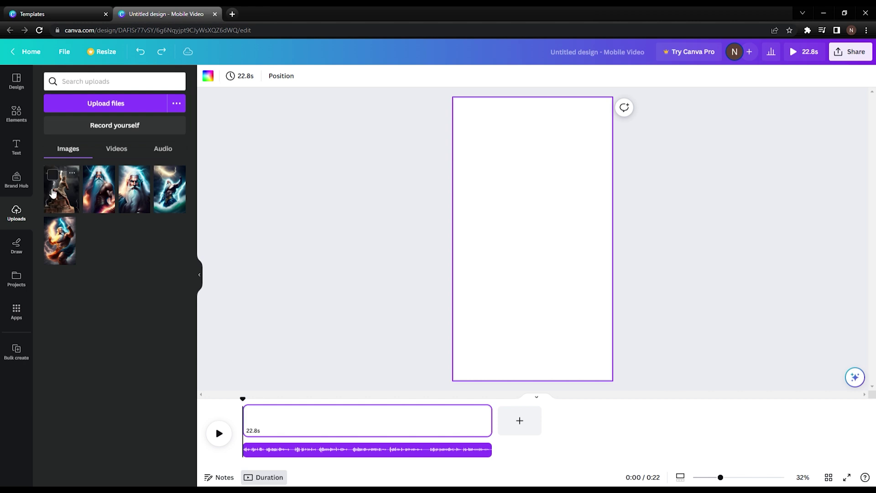
Set the first Zeus image on page 1 trimmed to 7s, then add page 2 with another.
{"action": "left_click_drag", "start_coordinate": [57, 196], "coordinate": [277, 424]}
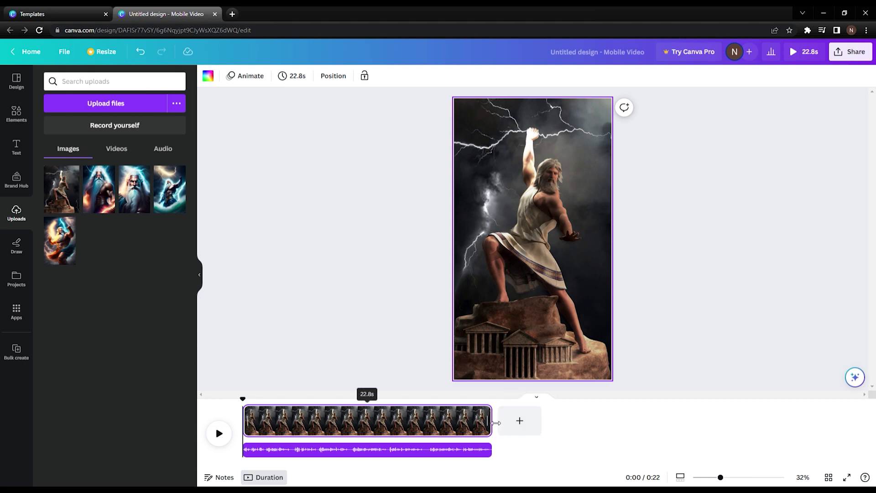
{"action": "left_click_drag", "start_coordinate": [491, 425], "coordinate": [322, 433]}
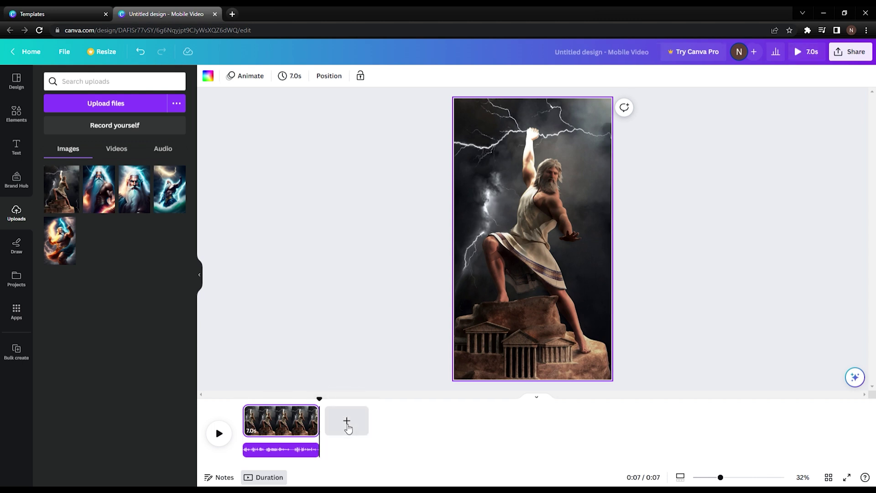
{"action": "left_click", "coordinate": [346, 422]}
{"action": "left_click_drag", "start_coordinate": [99, 189], "coordinate": [371, 426]}
Add pages 3, 4 and 5 with further Zeus images, trimming page 3 to 4s.
{"action": "left_click", "coordinate": [397, 420]}
{"action": "left_click_drag", "start_coordinate": [134, 189], "coordinate": [401, 420]}
{"action": "left_click_drag", "start_coordinate": [433, 423], "coordinate": [422, 423]}
{"action": "left_click", "coordinate": [449, 420]}
{"action": "left_click_drag", "start_coordinate": [169, 189], "coordinate": [477, 426]}
{"action": "left_click", "coordinate": [500, 420]}
{"action": "left_click_drag", "start_coordinate": [59, 240], "coordinate": [526, 440]}
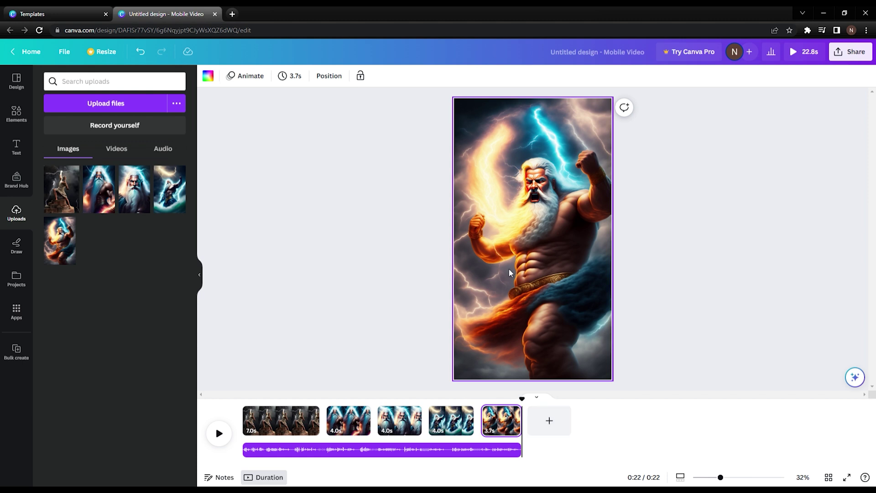
Deselect everything on the Canva canvas.
{"action": "left_click", "coordinate": [729, 272]}
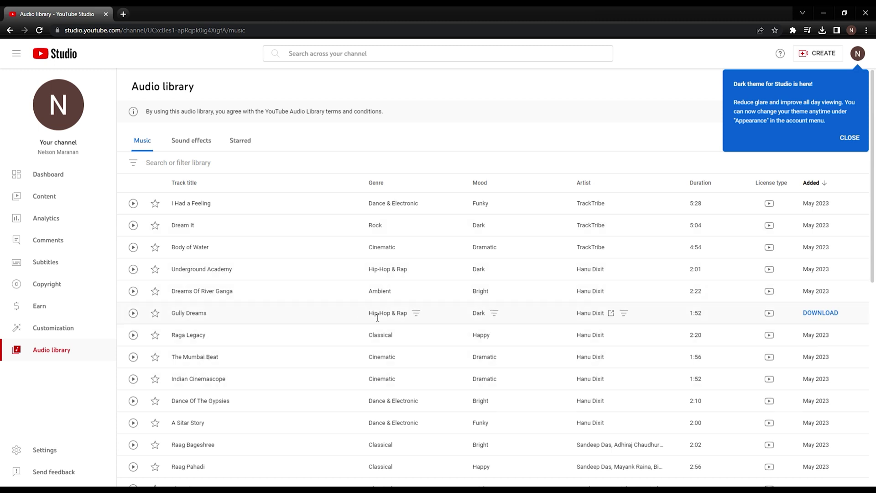
Filter the audio library to Dark mood and preview Kirwani - Teental.
{"action": "left_click", "coordinate": [137, 165]}
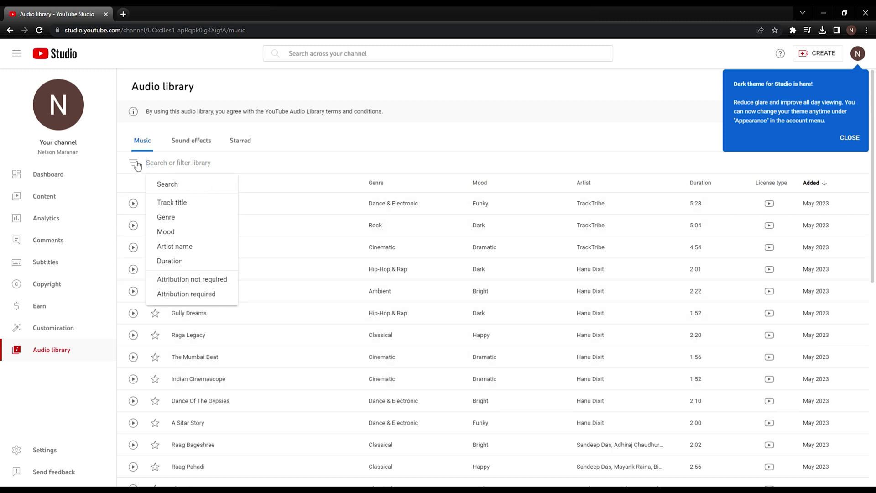
{"action": "left_click", "coordinate": [171, 233]}
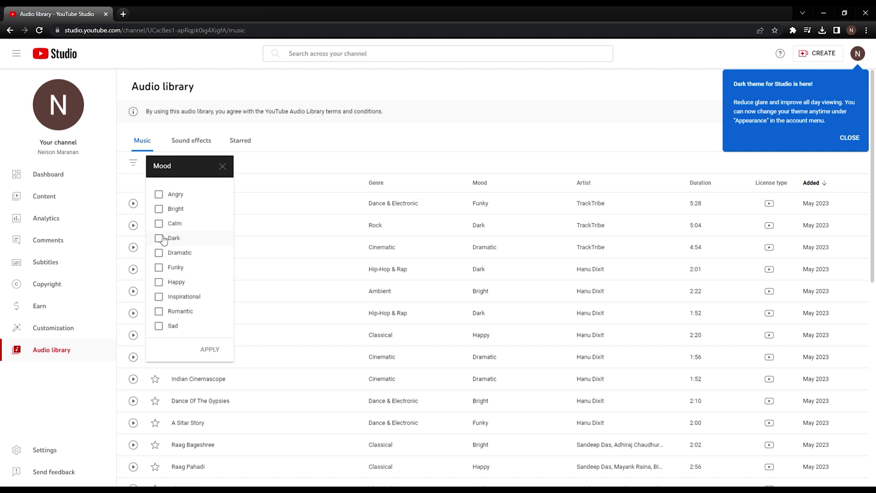
{"action": "left_click", "coordinate": [161, 238]}
{"action": "left_click", "coordinate": [210, 350]}
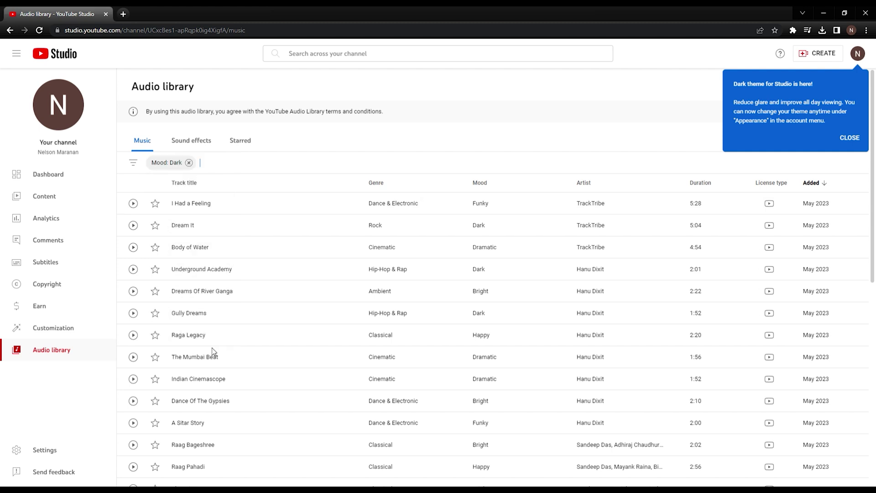
{"action": "left_click", "coordinate": [133, 269]}
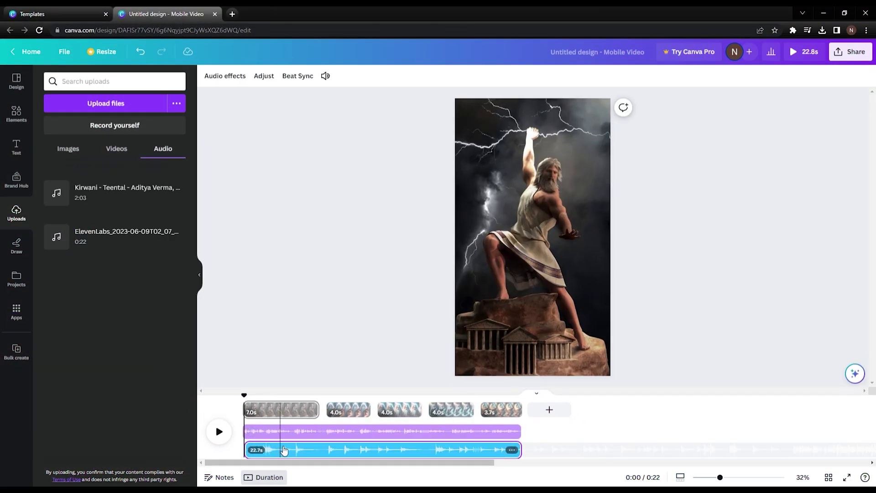
Align the Kirwani music track to the video start and play the whole video.
{"action": "mouse_move", "coordinate": [284, 450]}
{"action": "left_mouse_down"}
{"action": "mouse_move", "coordinate": [276, 452]}
{"action": "mouse_move", "coordinate": [285, 451]}
{"action": "left_mouse_up"}
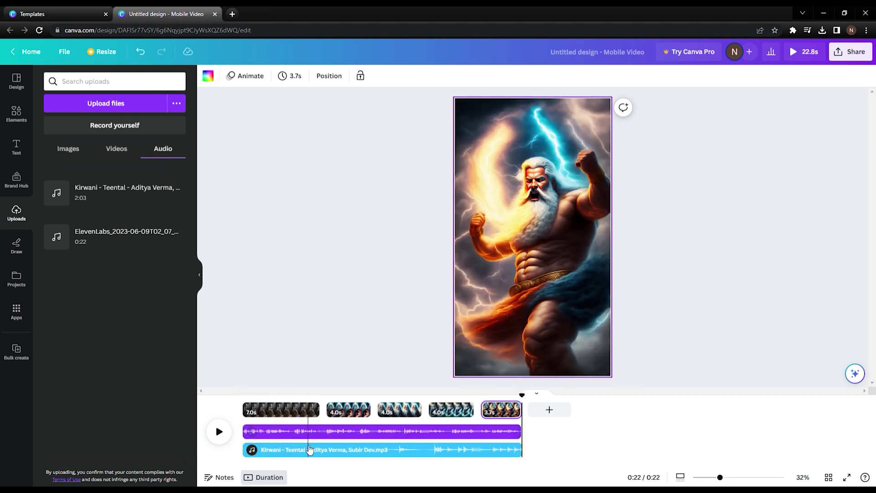
{"action": "left_click", "coordinate": [218, 431]}
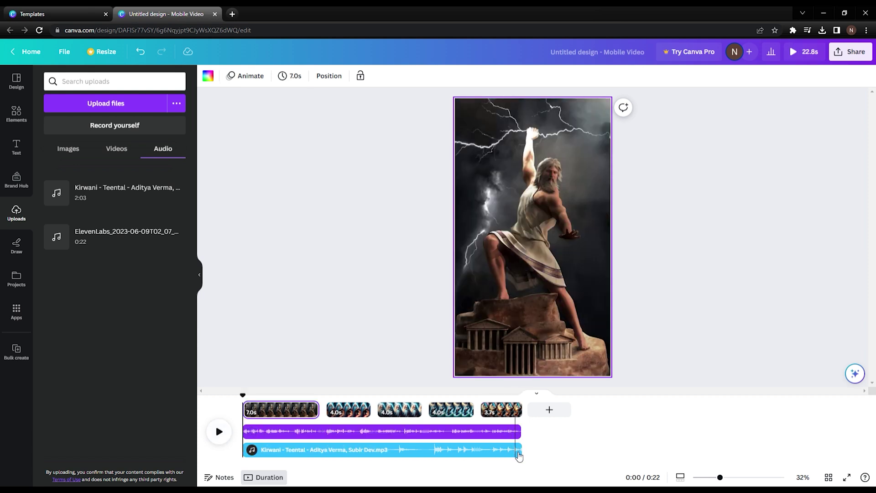
Lower the Kirwani - Teental music track to volume 33 and preview the video from the start.
{"action": "left_click", "coordinate": [519, 455]}
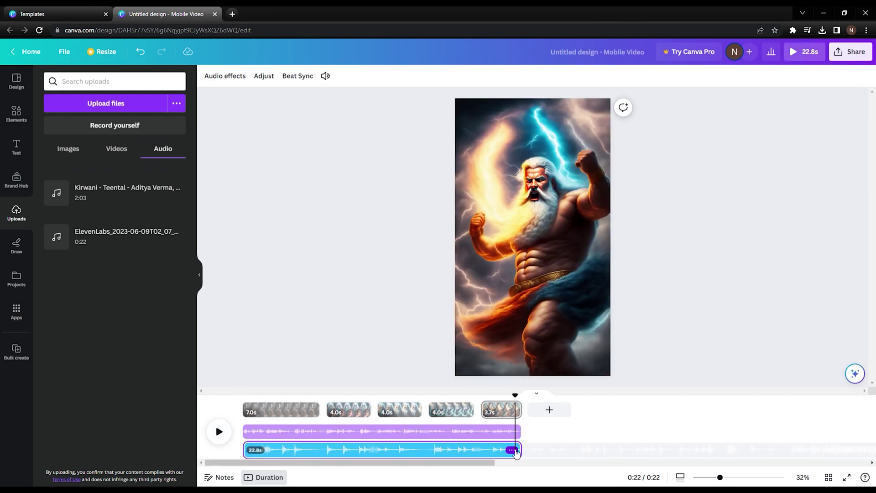
{"action": "left_click", "coordinate": [512, 450]}
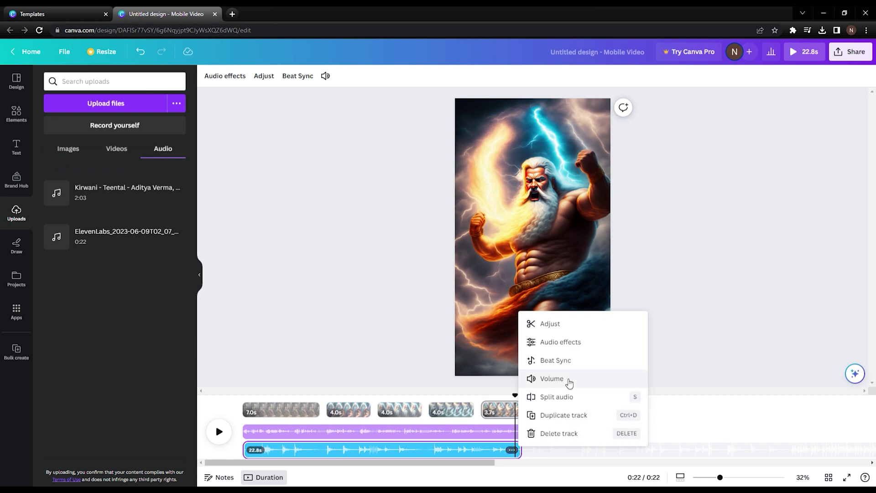
{"action": "left_click", "coordinate": [565, 379]}
{"action": "left_click_drag", "start_coordinate": [204, 119], "coordinate": [178, 119]}
{"action": "left_click", "coordinate": [220, 432]}
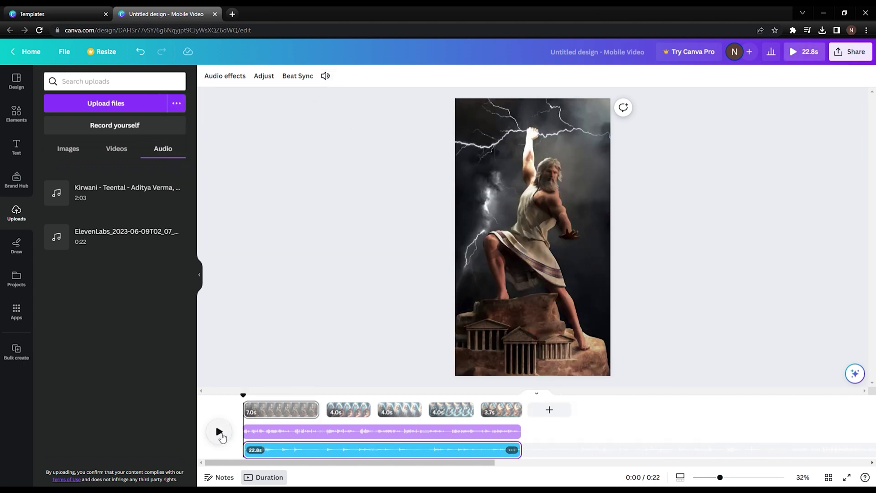
{"action": "left_click", "coordinate": [219, 432]}
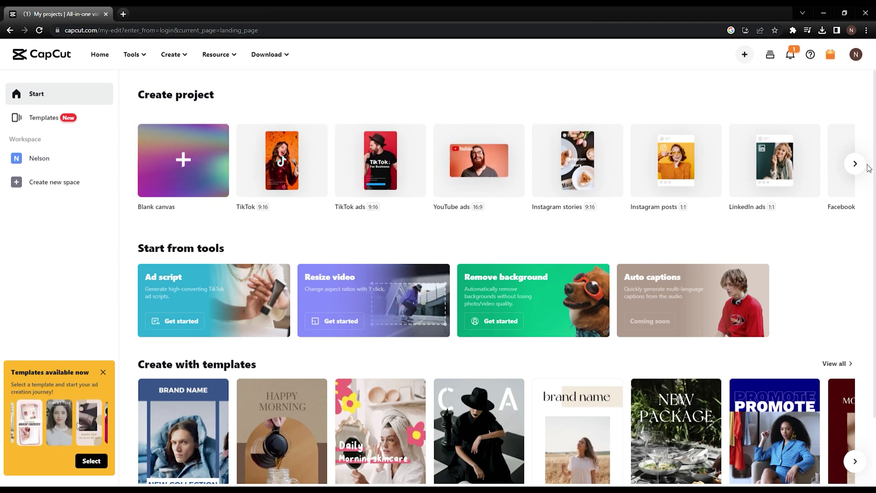
Browse forward through CapCut's project size presets and then back toward the start.
{"action": "left_click", "coordinate": [854, 163]}
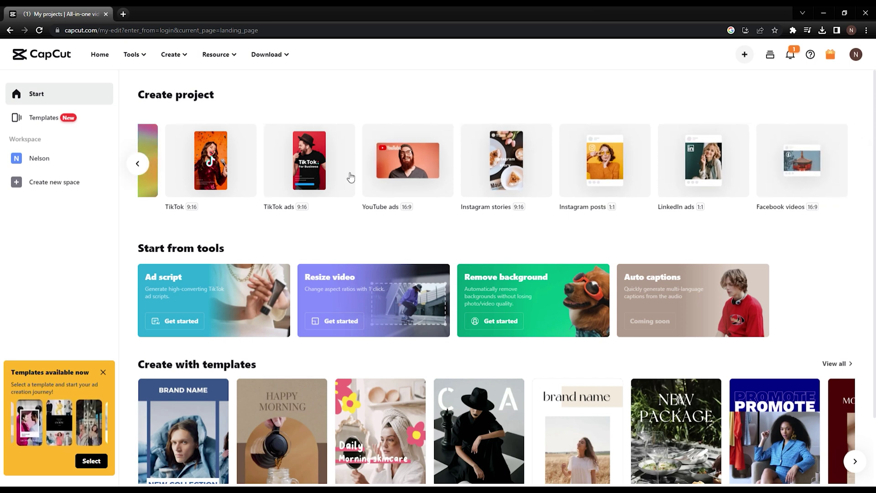
{"action": "left_click", "coordinate": [139, 165]}
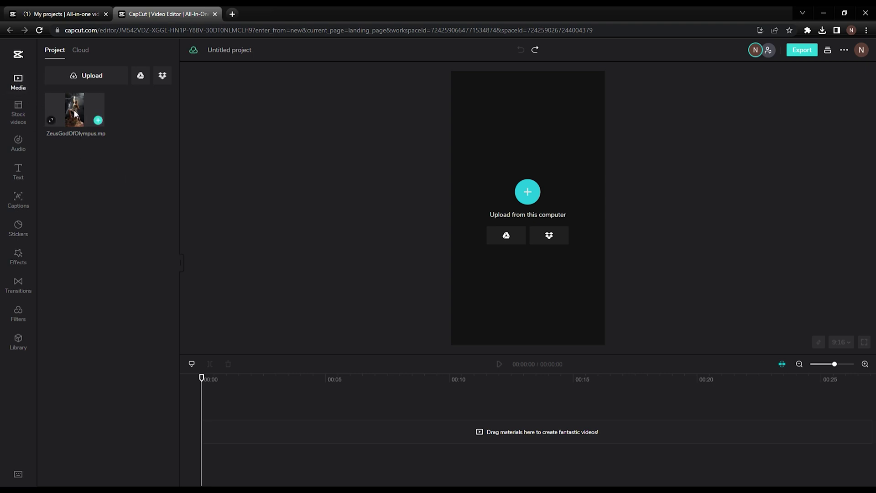
Drag the Zeus clip onto the timeline and auto-generate captions from its speech in American English.
{"action": "left_click_drag", "start_coordinate": [73, 109], "coordinate": [208, 431]}
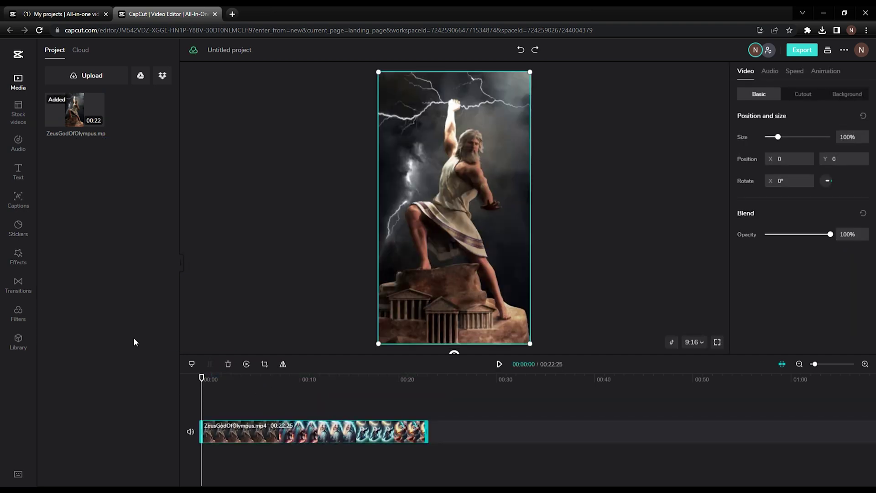
{"action": "left_click", "coordinate": [18, 201]}
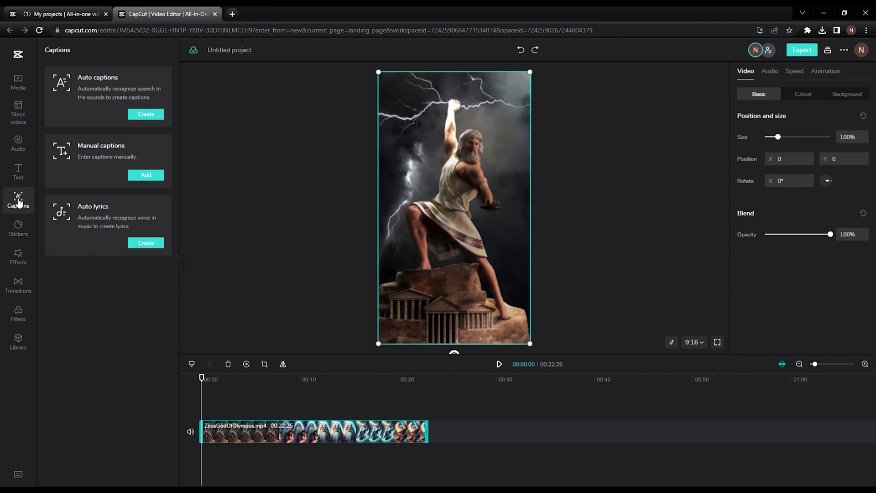
{"action": "left_click", "coordinate": [146, 114]}
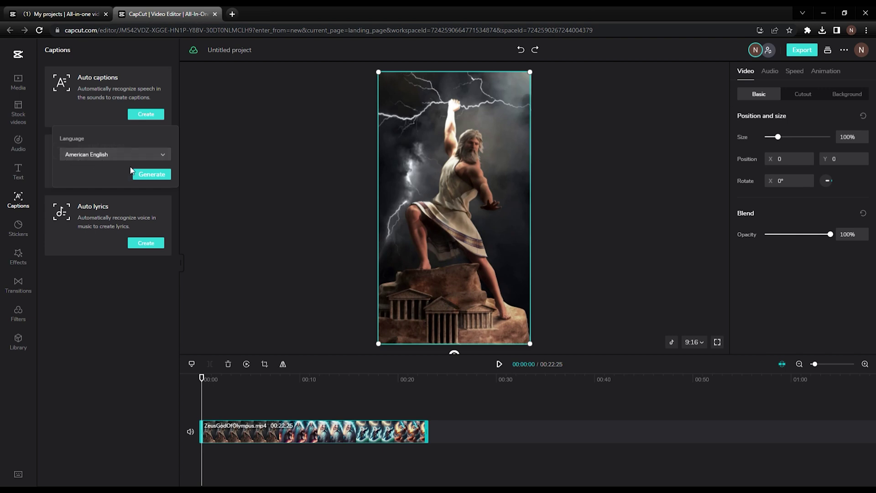
{"action": "left_click", "coordinate": [153, 176]}
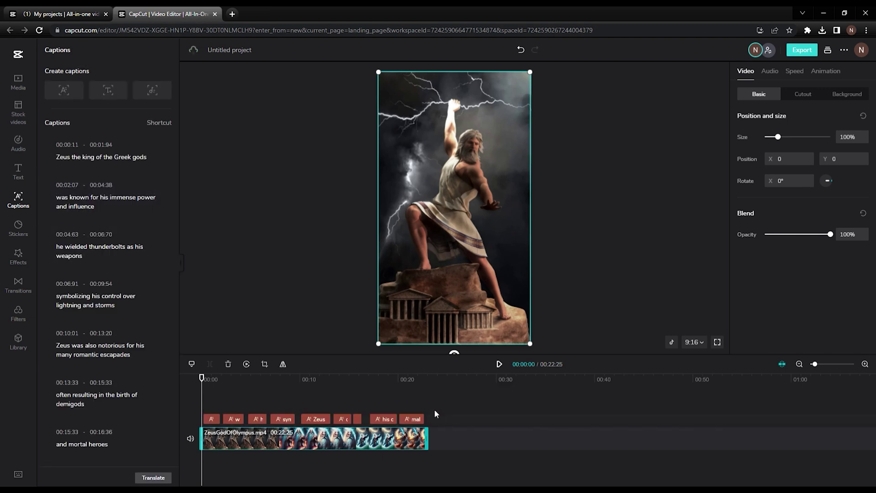
Trim the first caption to begin at 00:00:00 and stretch the last caption's end slightly later.
{"action": "scroll", "coordinate": [274, 459], "scroll_direction": "up", "scroll_amount": 4}
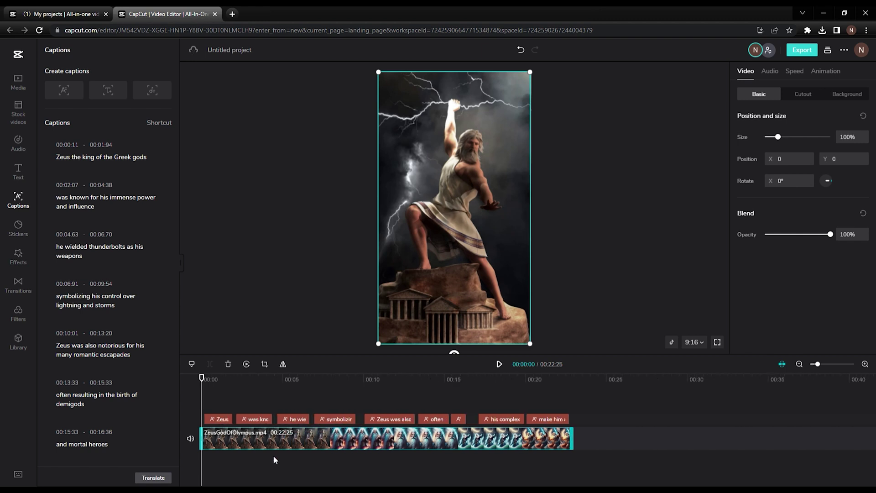
{"action": "left_click", "coordinate": [211, 417]}
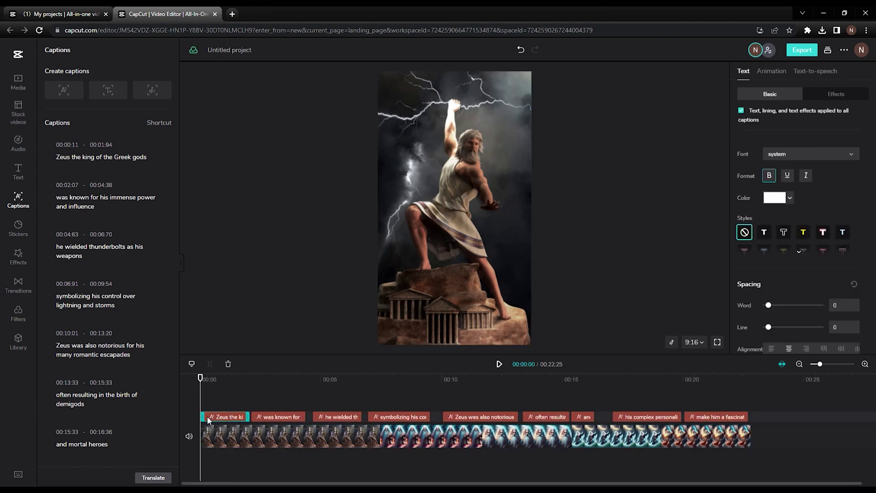
{"action": "left_click_drag", "start_coordinate": [207, 418], "coordinate": [205, 419]}
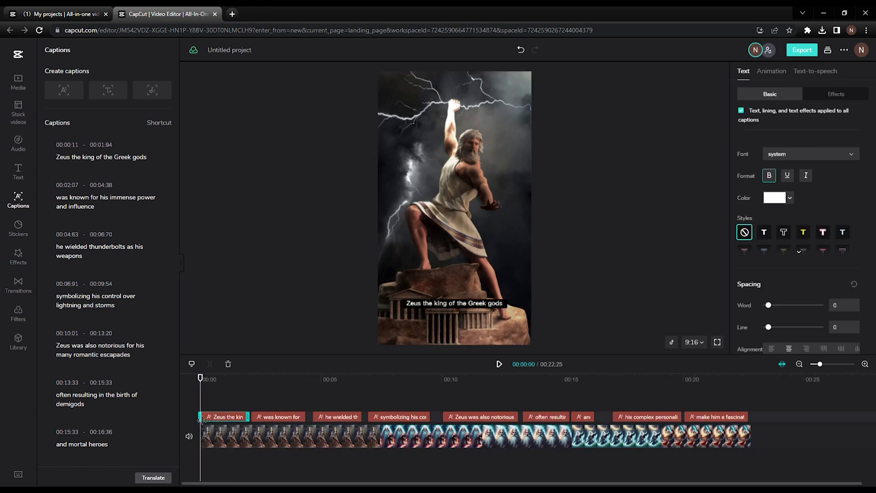
{"action": "left_click", "coordinate": [697, 420]}
{"action": "left_click_drag", "start_coordinate": [754, 419], "coordinate": [753, 419]}
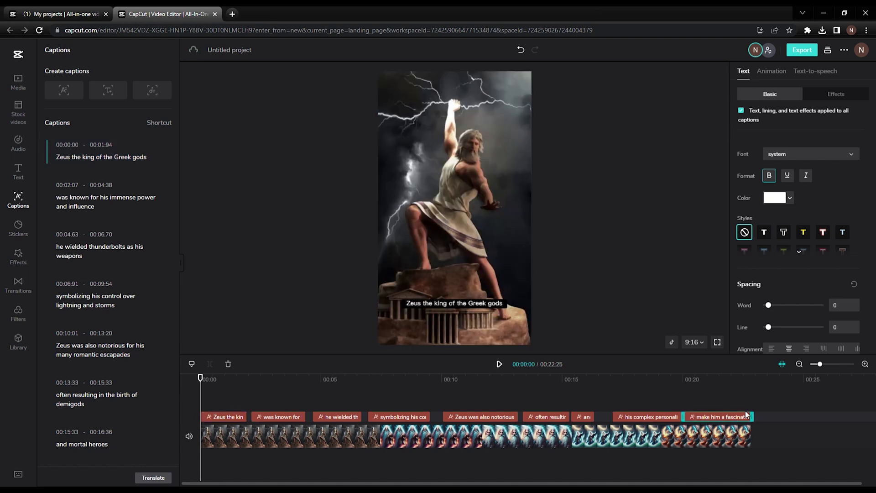
{"action": "left_click", "coordinate": [351, 390]}
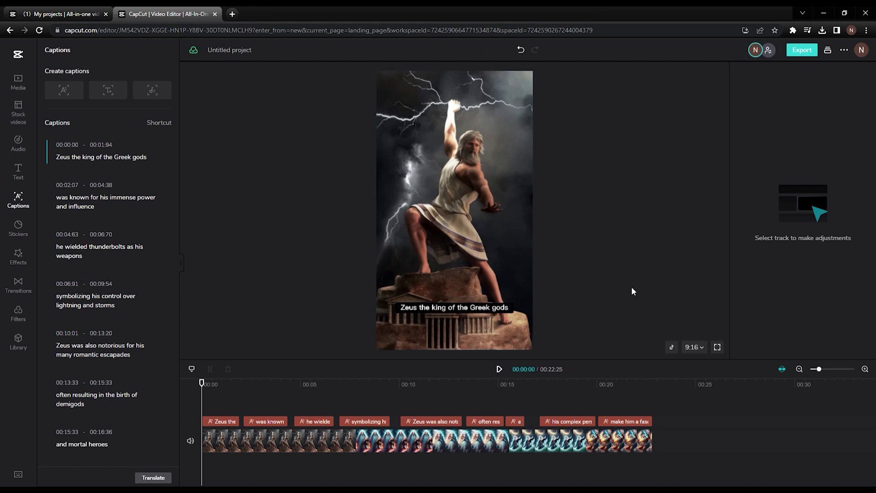
Set the captions' font to ObelixPro and their text colour to the crimson red swatch.
{"action": "left_click", "coordinate": [220, 425]}
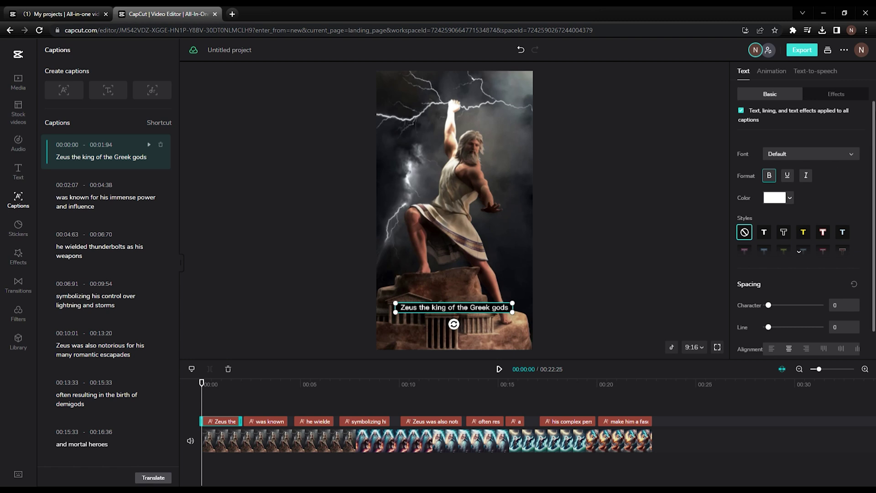
{"action": "left_click", "coordinate": [808, 154]}
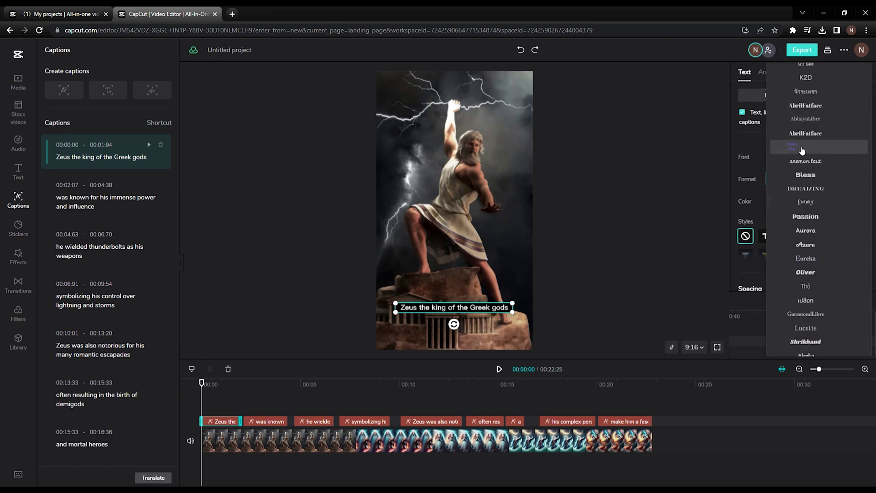
{"action": "left_click", "coordinate": [801, 148]}
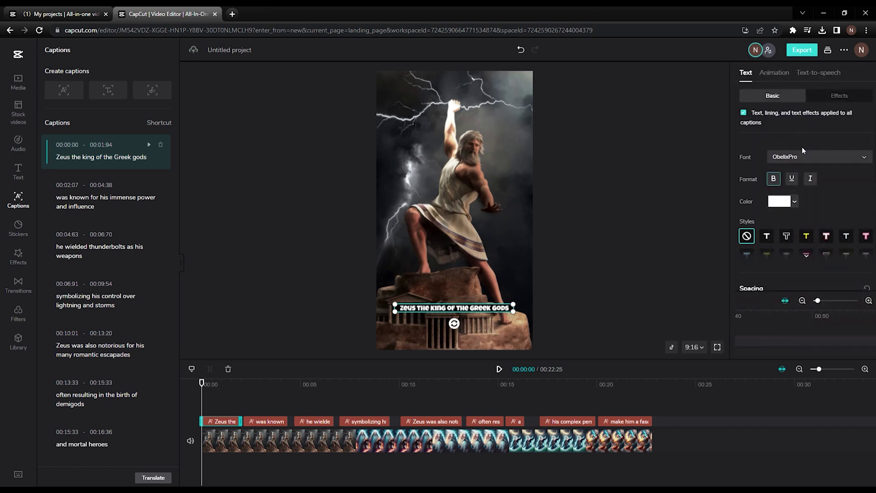
{"action": "left_click", "coordinate": [786, 203]}
{"action": "left_click", "coordinate": [837, 218]}
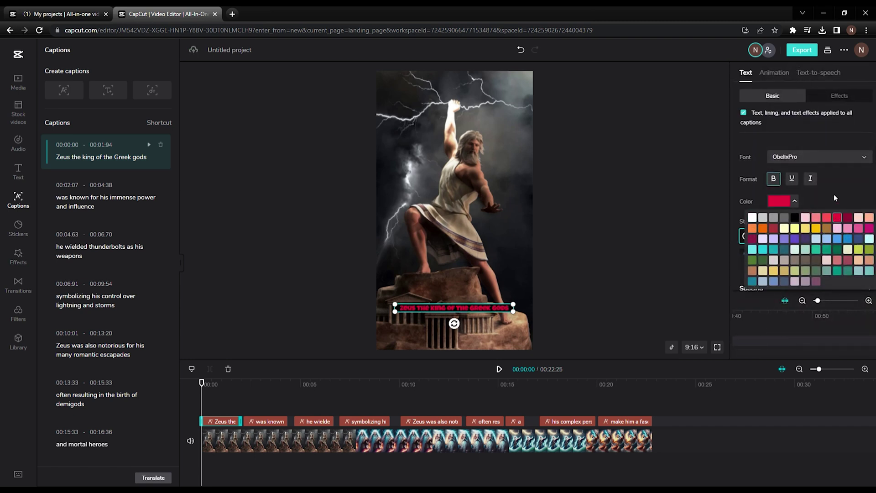
{"action": "scroll", "coordinate": [810, 228], "scroll_direction": "down", "scroll_amount": 1}
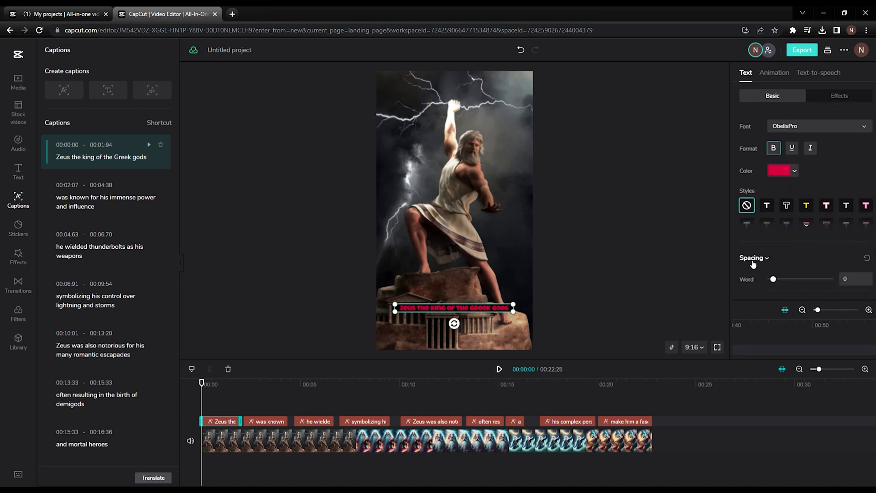
{"action": "scroll", "coordinate": [800, 246], "scroll_direction": "down", "scroll_amount": 5}
{"action": "scroll", "coordinate": [798, 245], "scroll_direction": "down", "scroll_amount": 3}
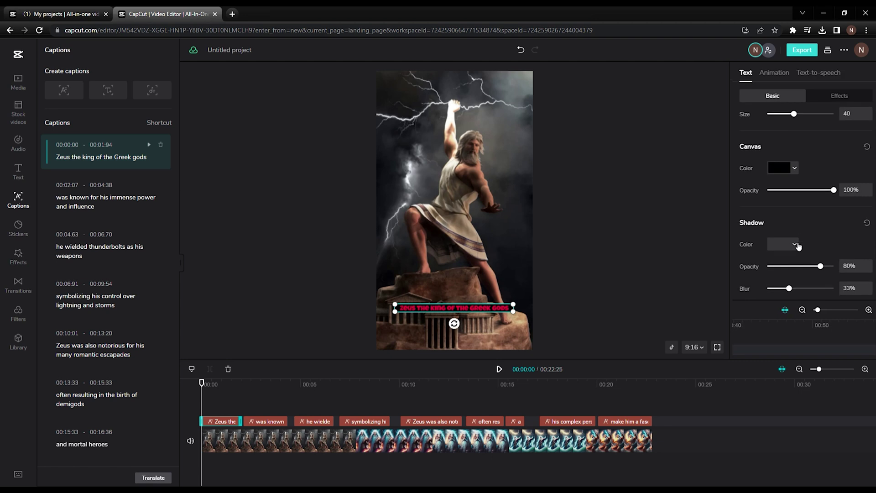
{"action": "scroll", "coordinate": [794, 239], "scroll_direction": "up", "scroll_amount": 8}
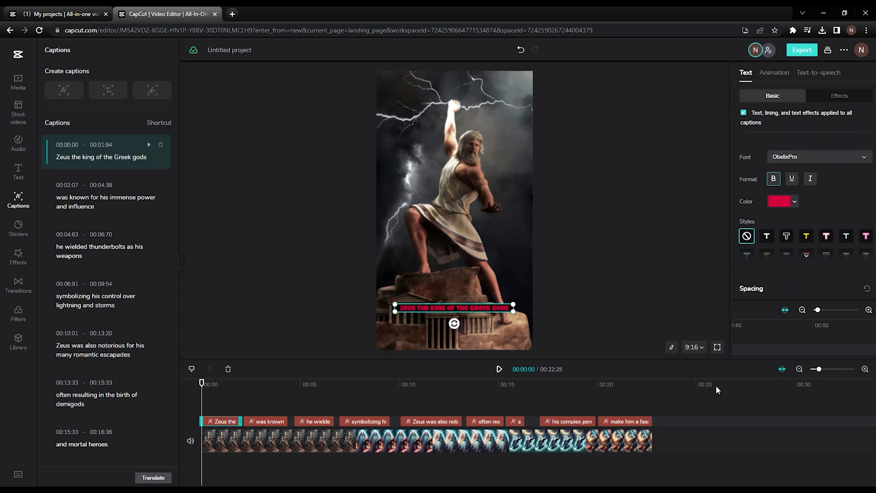
Deselect the caption and play the Zeus video through to 00:22:25 to review the red captions.
{"action": "left_click", "coordinate": [567, 426]}
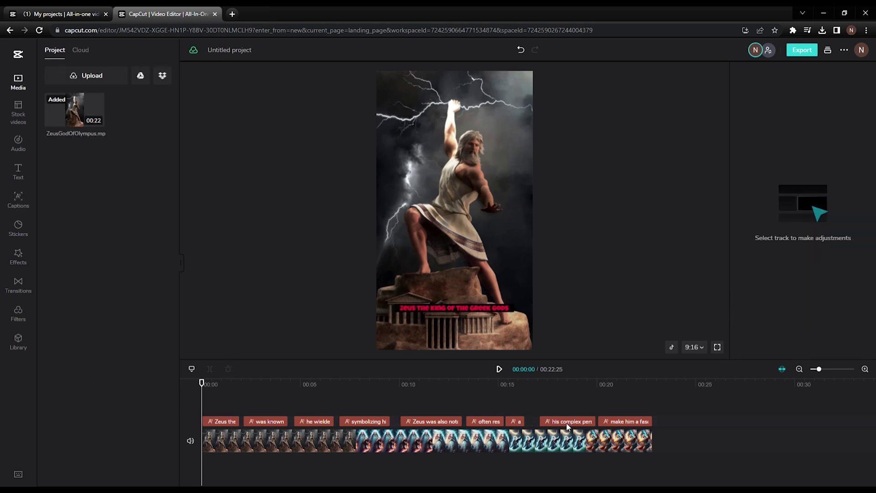
{"action": "left_click", "coordinate": [500, 369]}
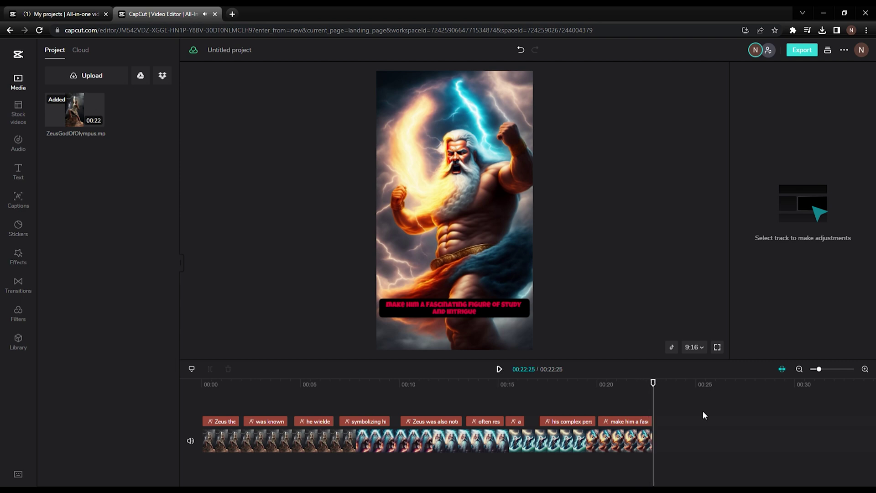
Export the video with the resolution changed from 720p to 1080p.
{"action": "left_click", "coordinate": [802, 50]}
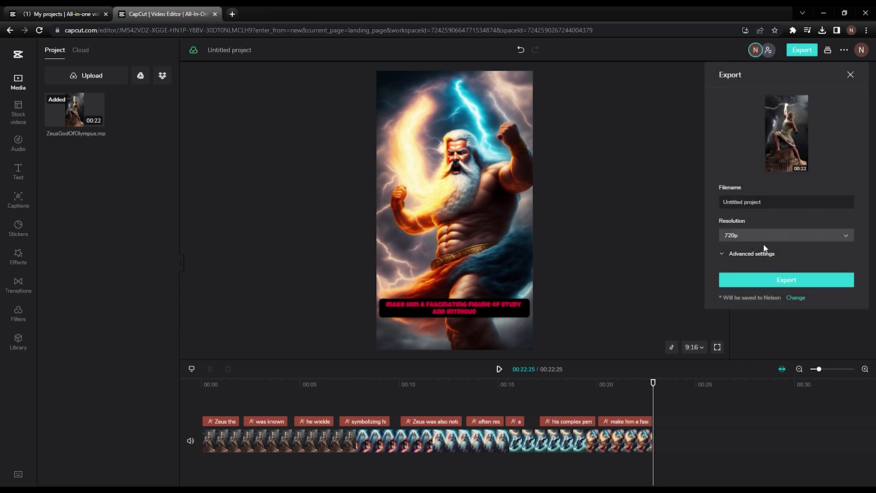
{"action": "left_click", "coordinate": [846, 235]}
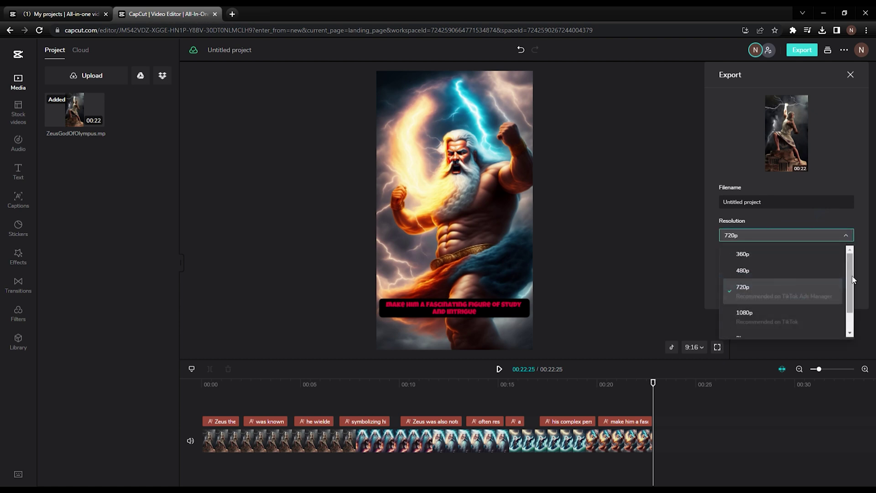
{"action": "scroll", "coordinate": [850, 306], "scroll_direction": "down", "scroll_amount": 2}
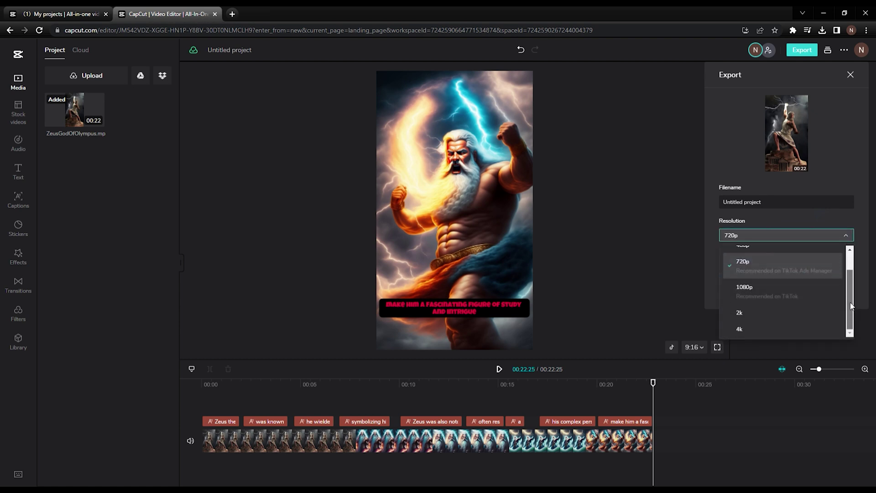
{"action": "left_click", "coordinate": [747, 291]}
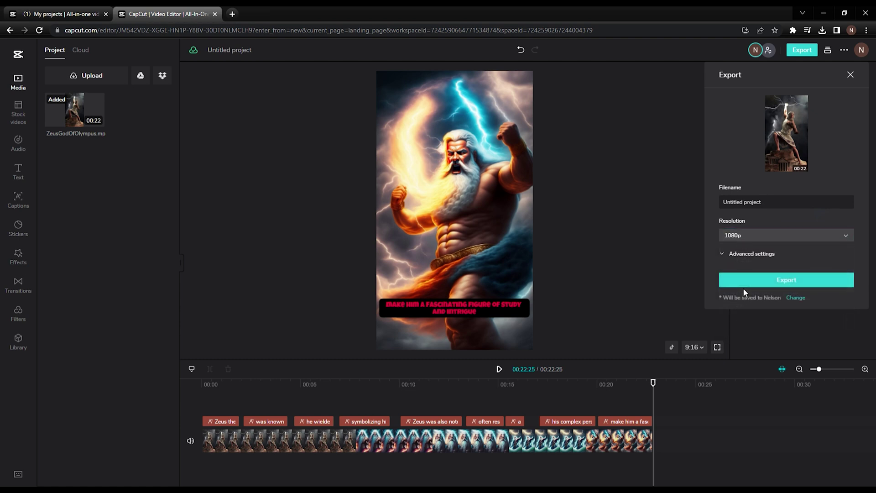
{"action": "left_click", "coordinate": [774, 282]}
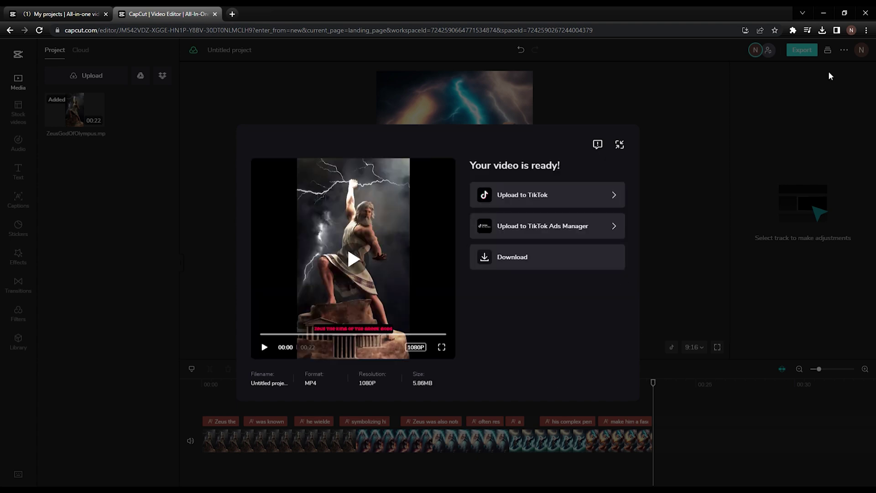
Download the exported Untitled project.mp4 to the computer.
{"action": "left_click", "coordinate": [511, 258]}
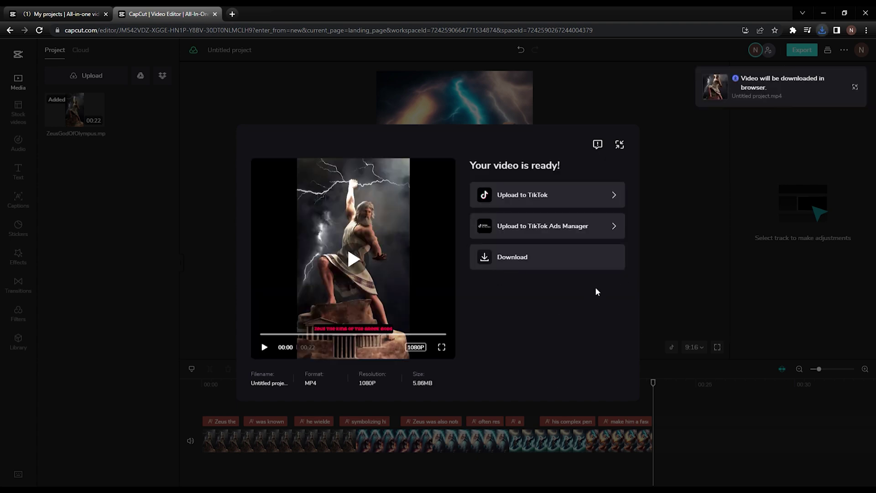